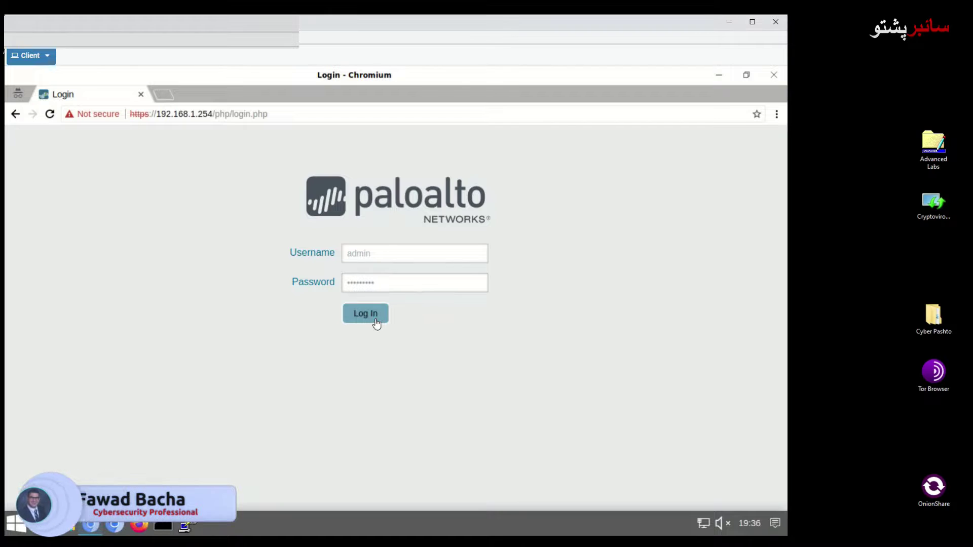
Step: Log in to the firewall's admin console and start a new zone protection profile
click(374, 315)
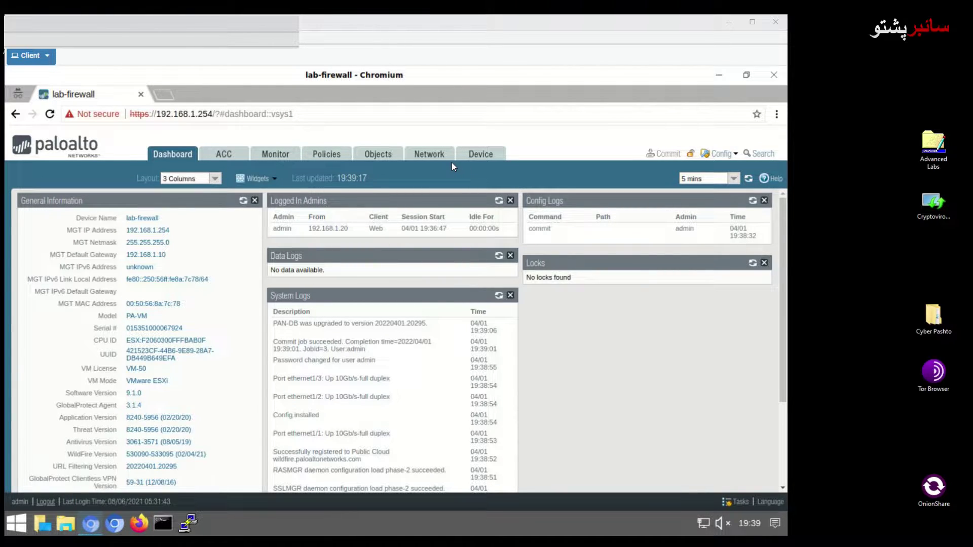
click(427, 157)
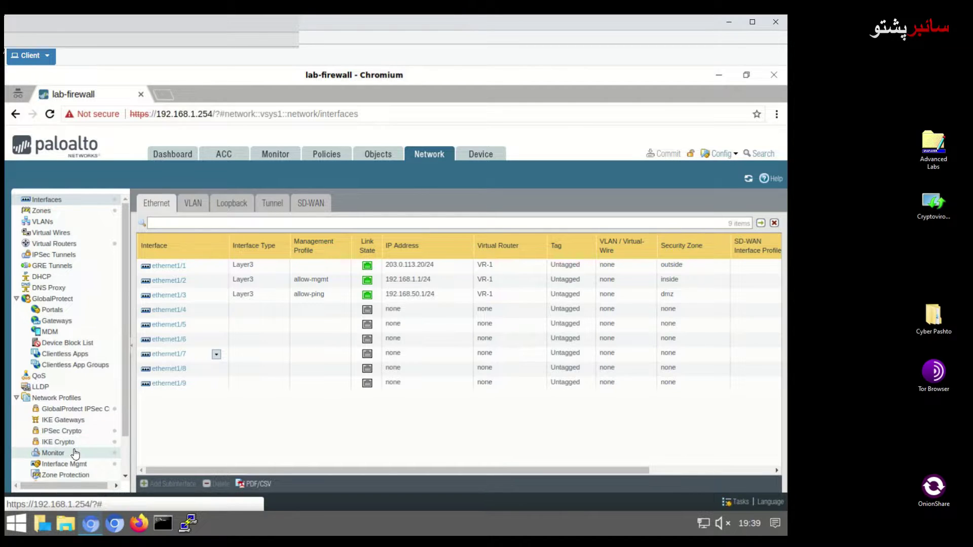
click(70, 476)
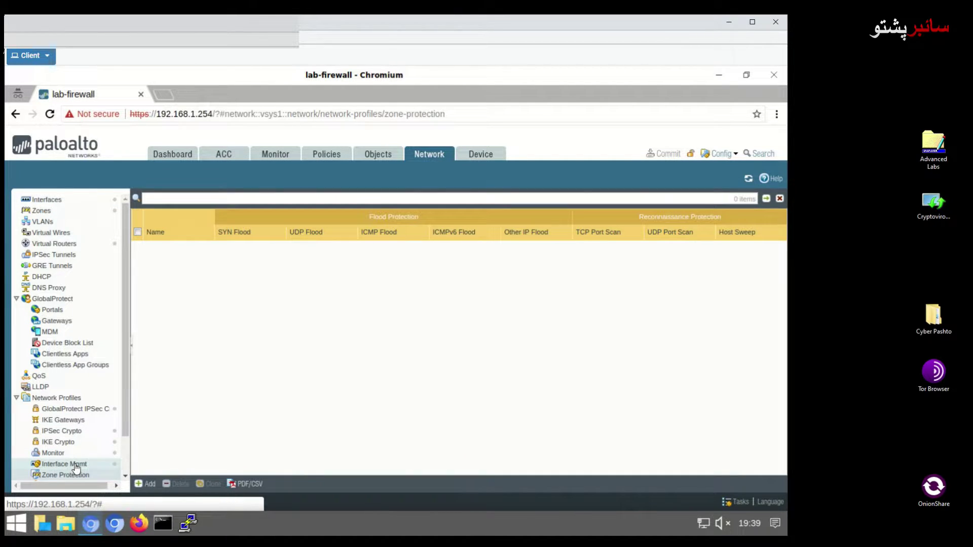
click(145, 485)
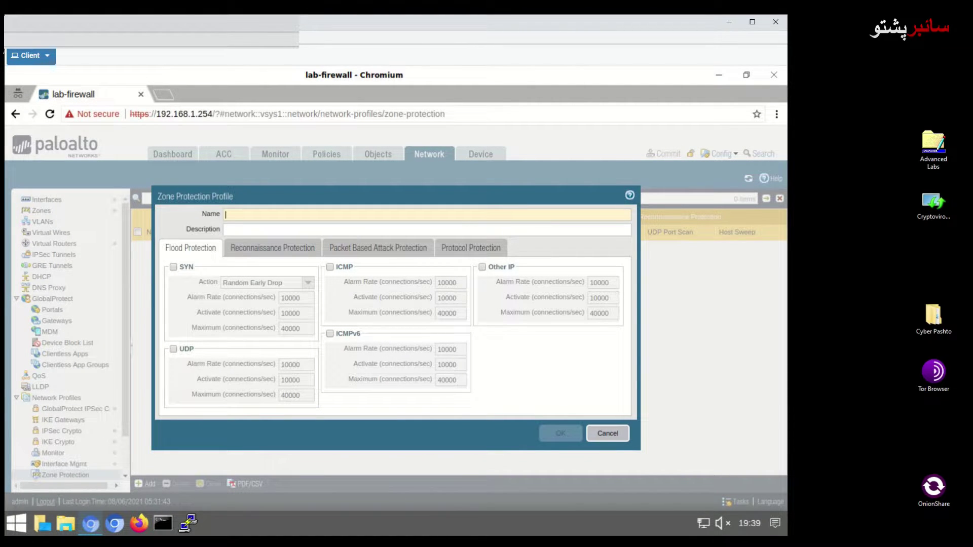
Step: Name the profile "Zone Protection" and describe it as "Protect against Nmap scan"
click(239, 215)
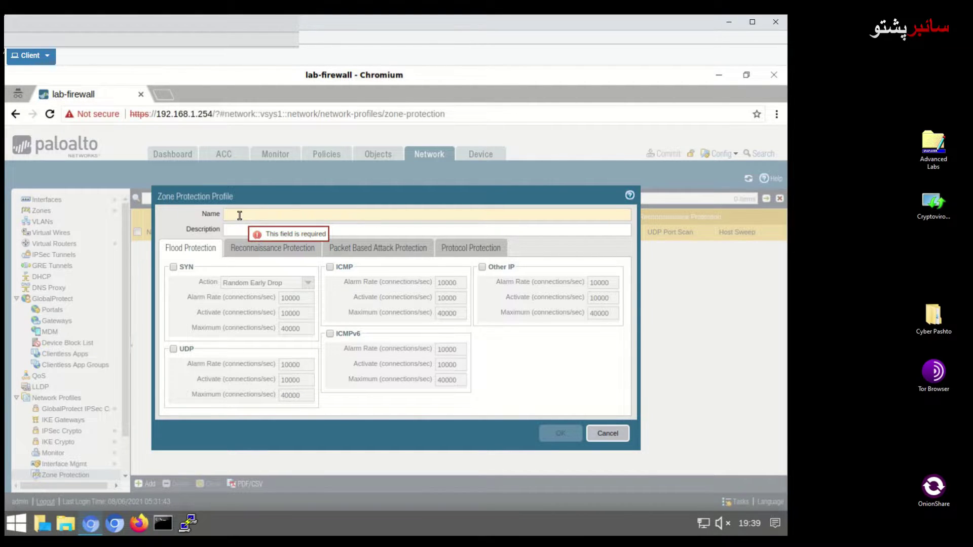
text(Zone)
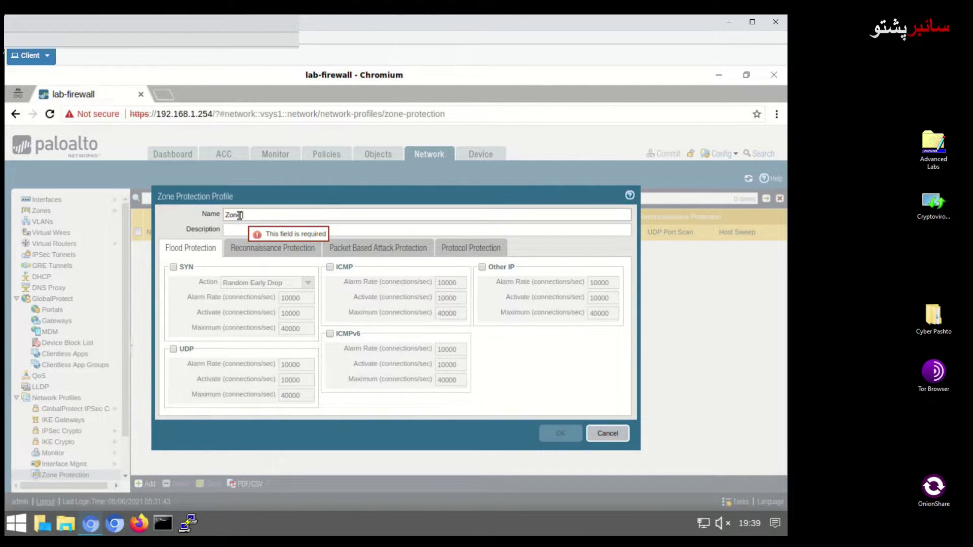
text( Protec)
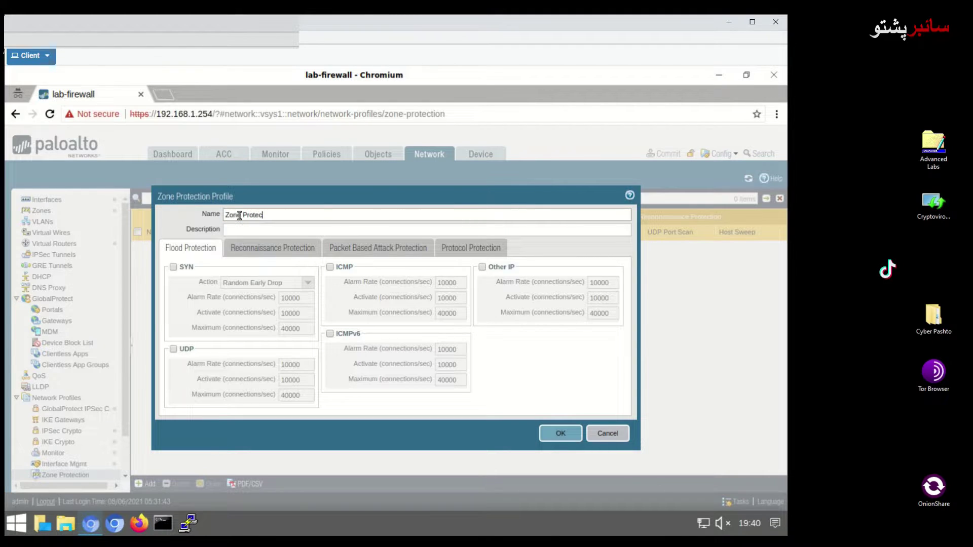
text(tion)
click(257, 229)
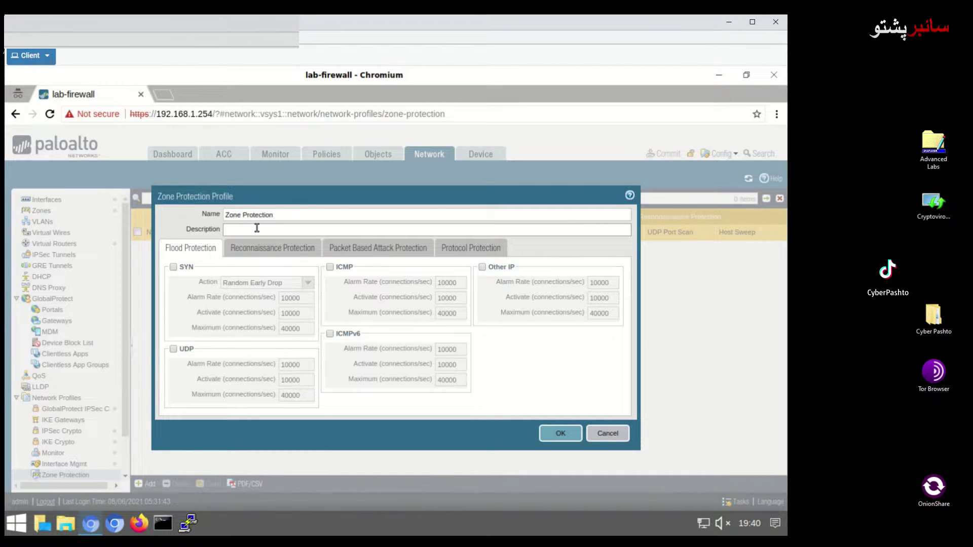
text(Protect against Nmap scan)
Step: Enable flood protection for SYN, UDP, ICMP, ICMPv6 and Other IP with the default rates
click(173, 267)
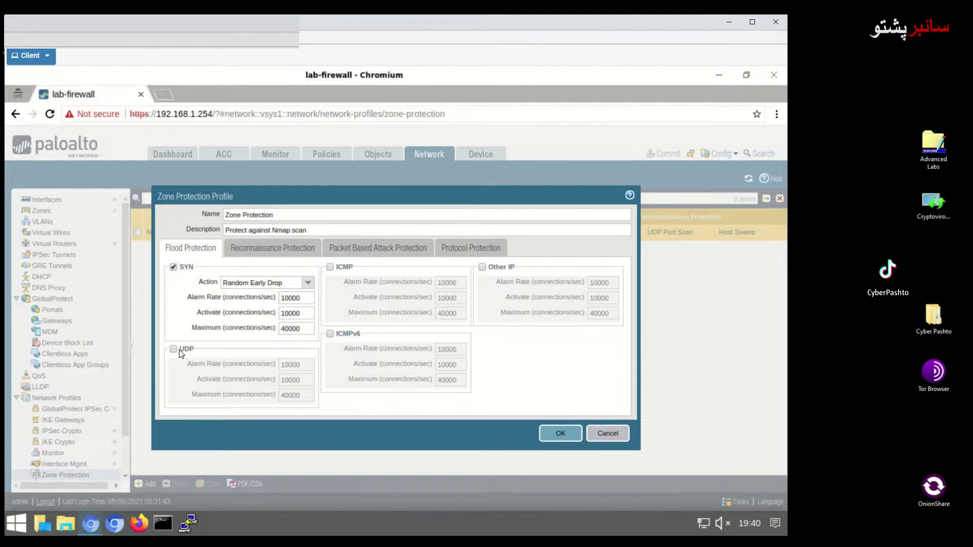
click(173, 349)
click(330, 268)
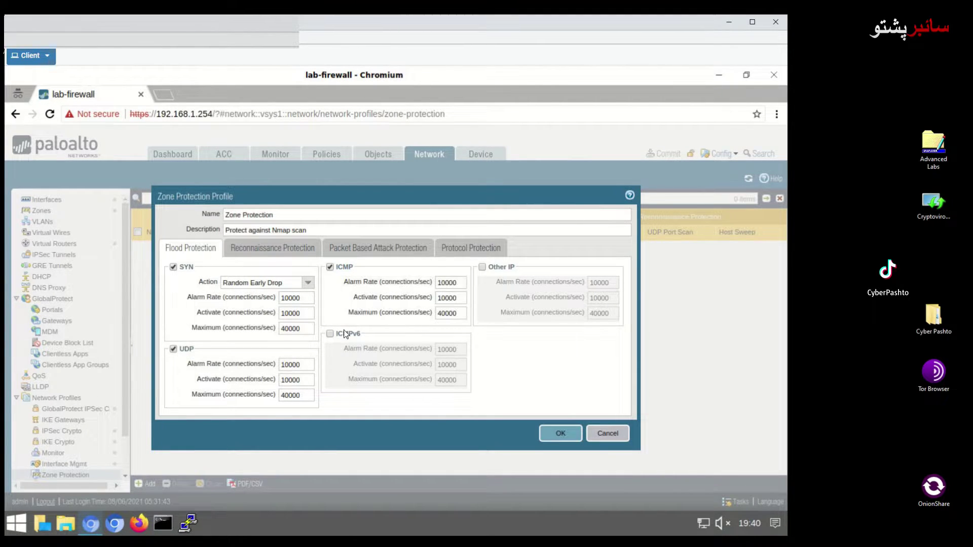
click(330, 334)
click(482, 268)
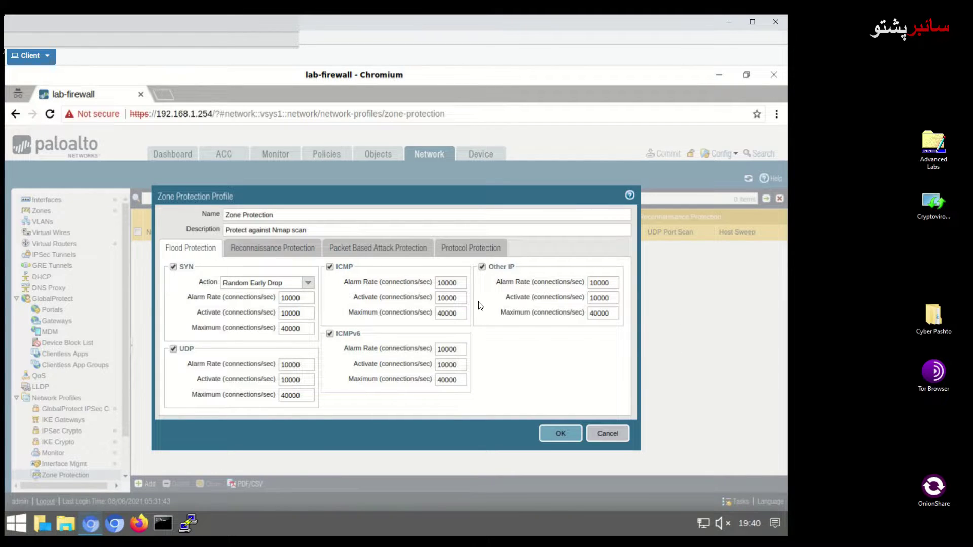
Step: Enable reconnaissance protection for TCP Port Scan, UDP Port Scan and Host Sweep
click(261, 253)
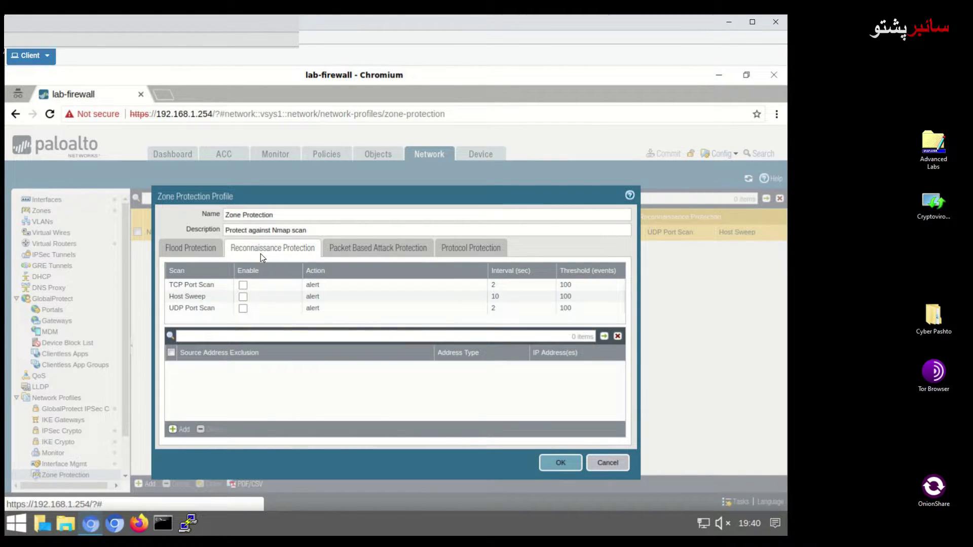
click(244, 285)
click(243, 308)
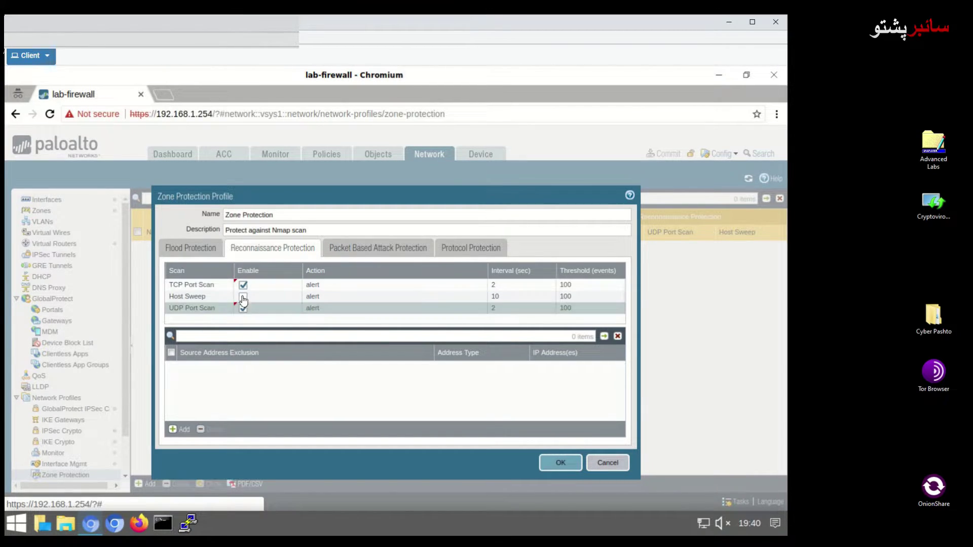
click(243, 297)
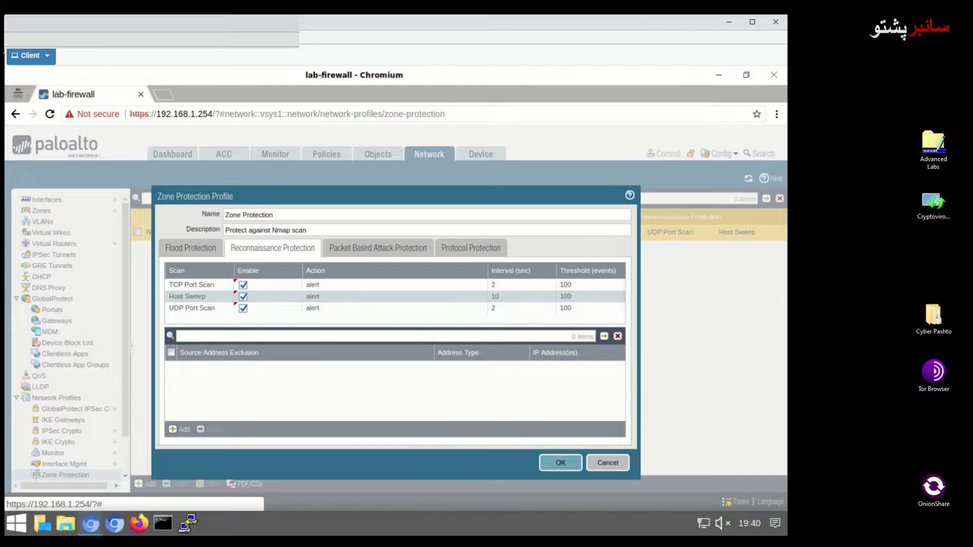
Step: Set the reconnaissance action to Block for TCP Port Scan and Host Sweep
click(313, 289)
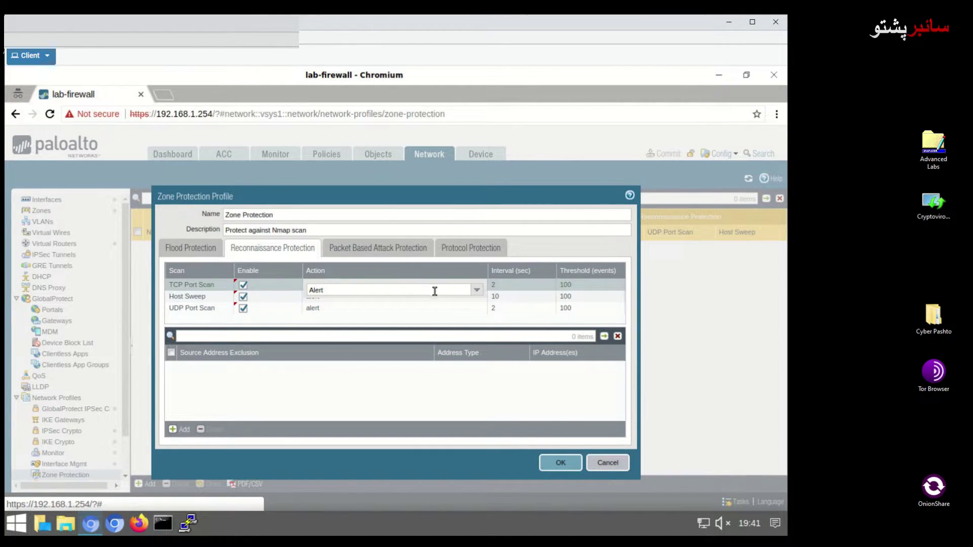
click(476, 289)
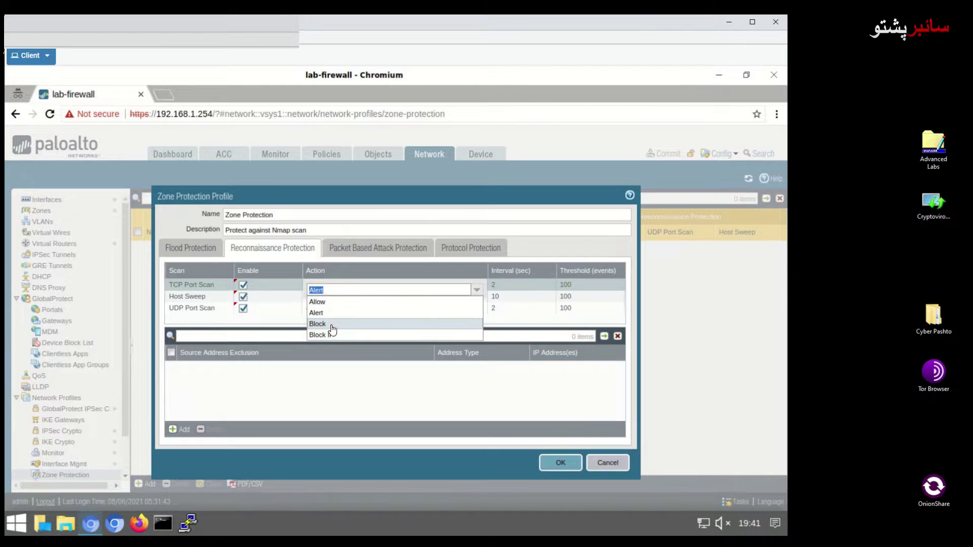
click(331, 325)
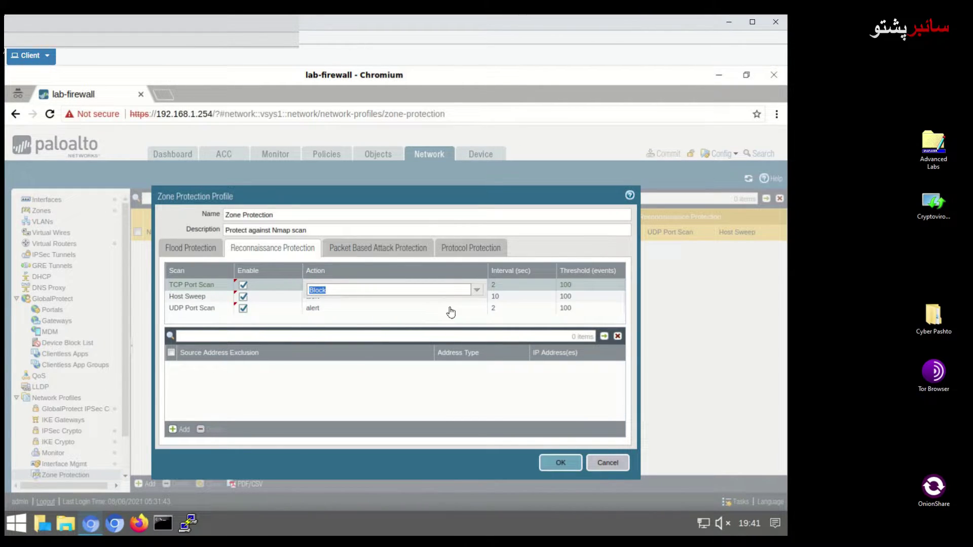
click(476, 310)
click(478, 298)
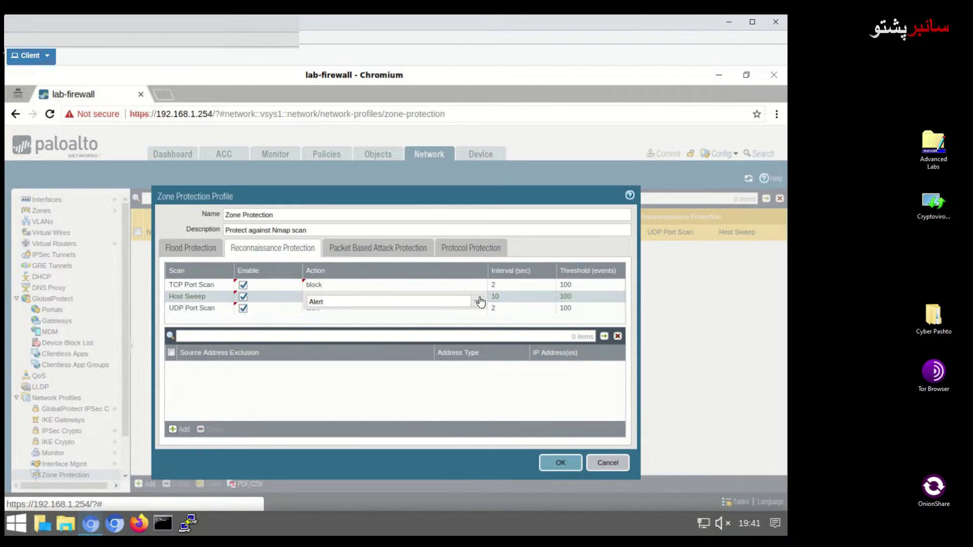
click(476, 301)
click(337, 336)
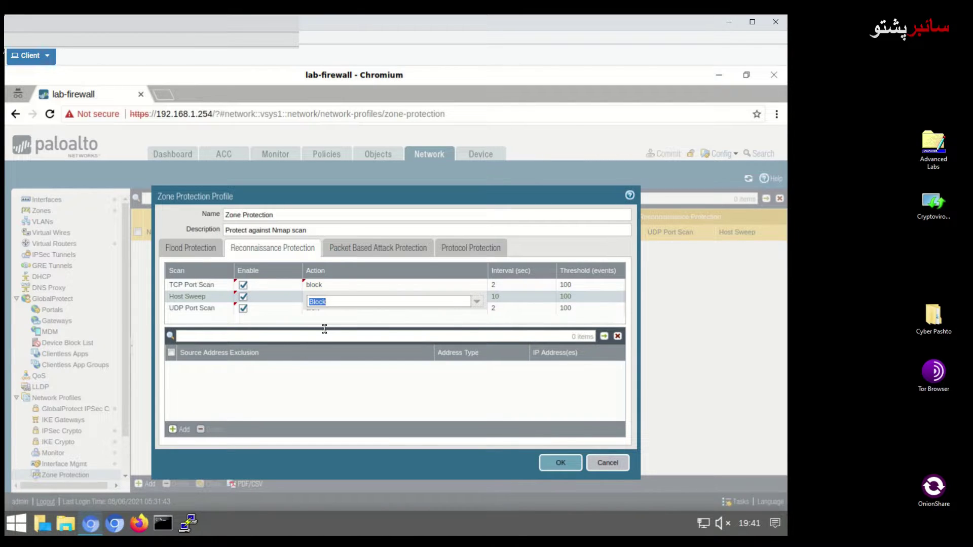
click(425, 318)
Step: Try to set the reconnaissance action for UDP Port Scan to Block
click(466, 315)
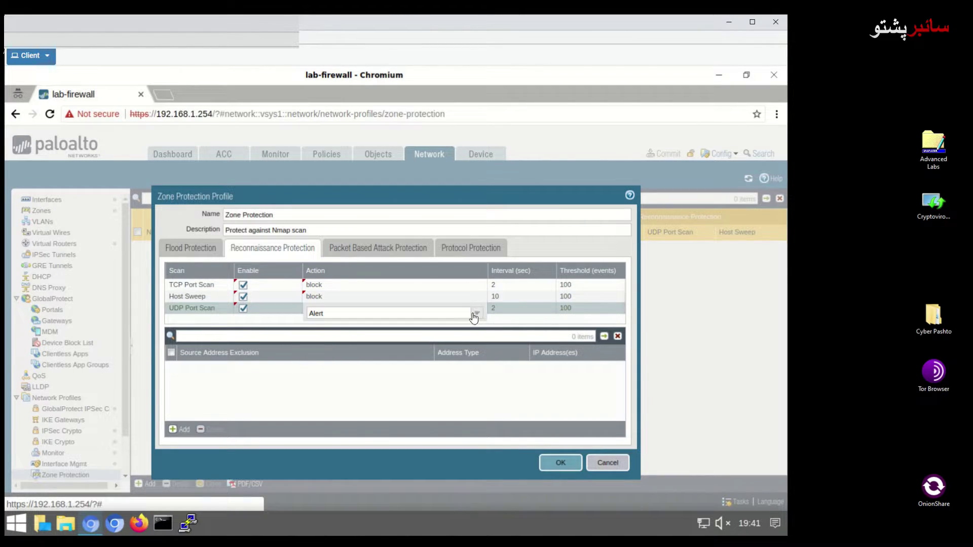
click(476, 313)
click(328, 348)
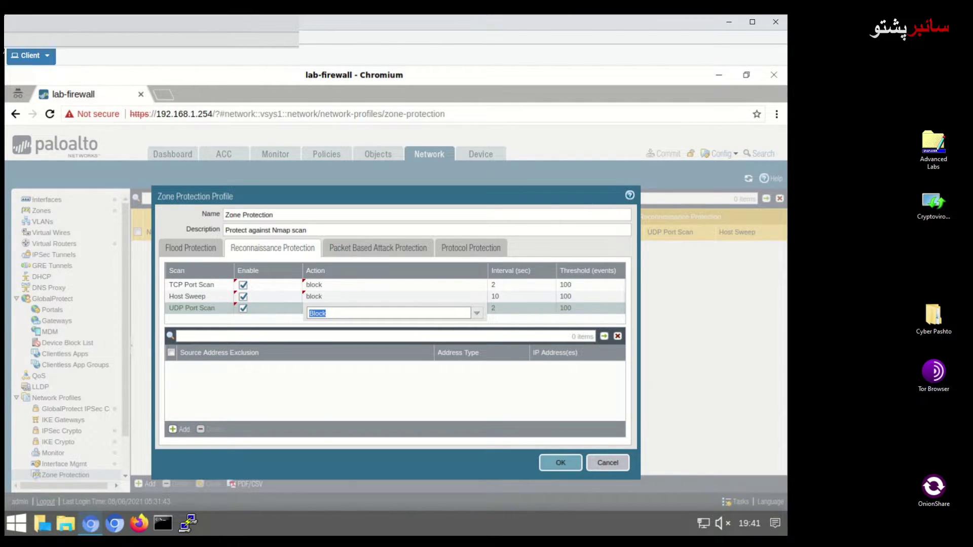
Step: Set the detection interval of TCP Port Scan and UDP Port Scan to 10 seconds
click(508, 286)
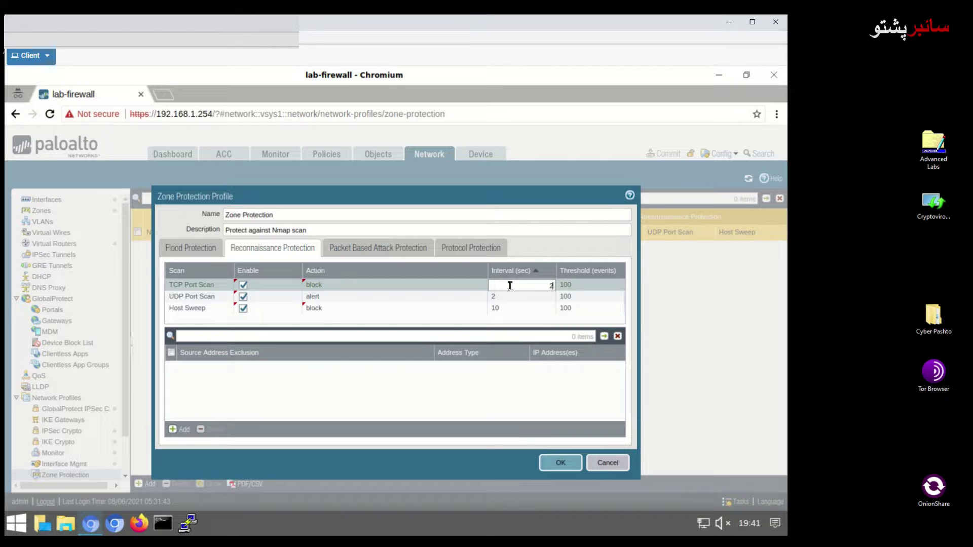
key(ctrl+a)
text(10)
click(515, 298)
key(ctrl+a)
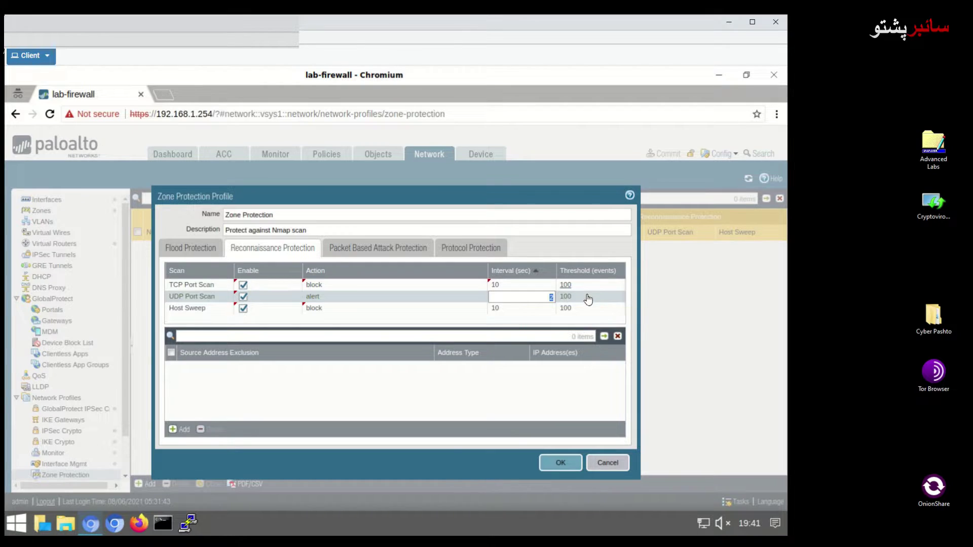
text(10)
click(502, 311)
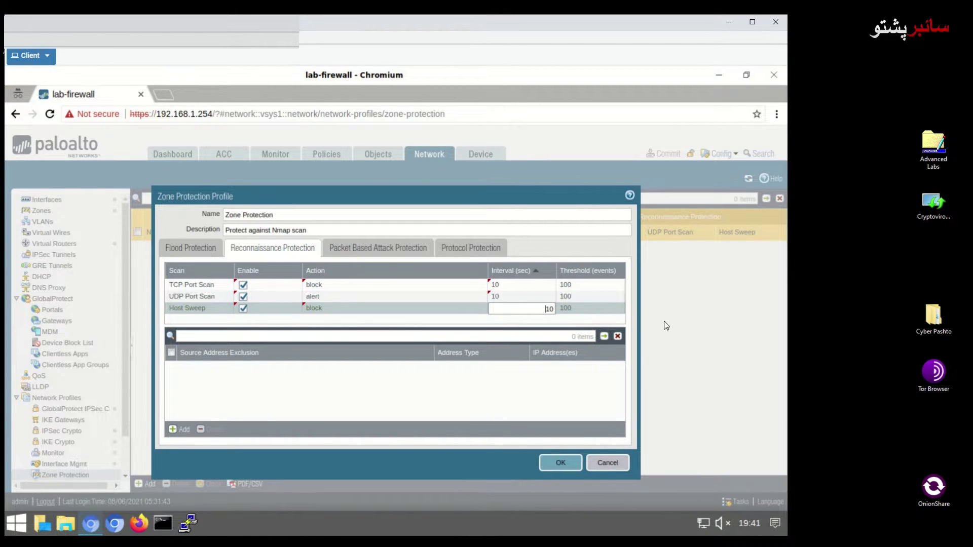
Step: Set the event threshold of TCP Port Scan, UDP Port Scan and Host Sweep to 40
click(582, 288)
click(588, 285)
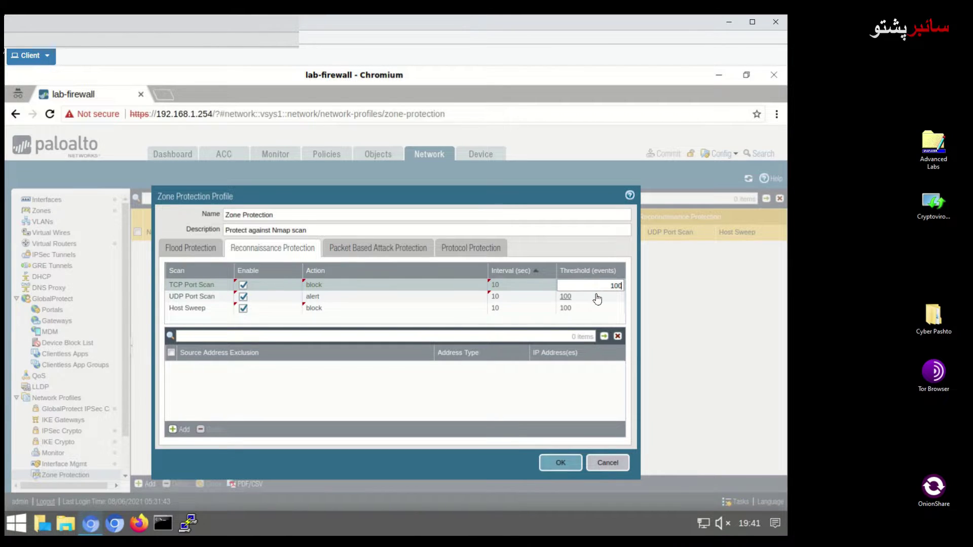
key(ctrl+a)
text(40)
click(599, 299)
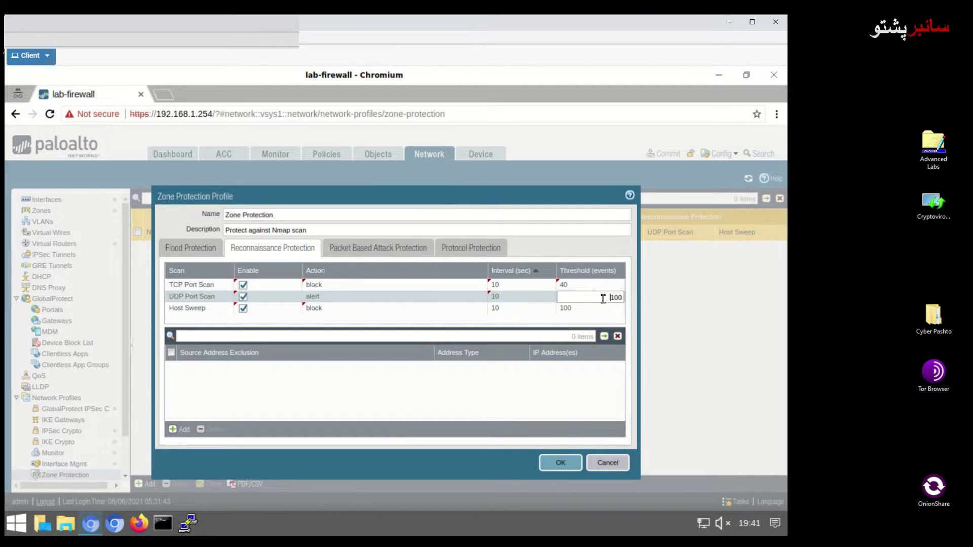
text(0)
click(603, 308)
text(40)
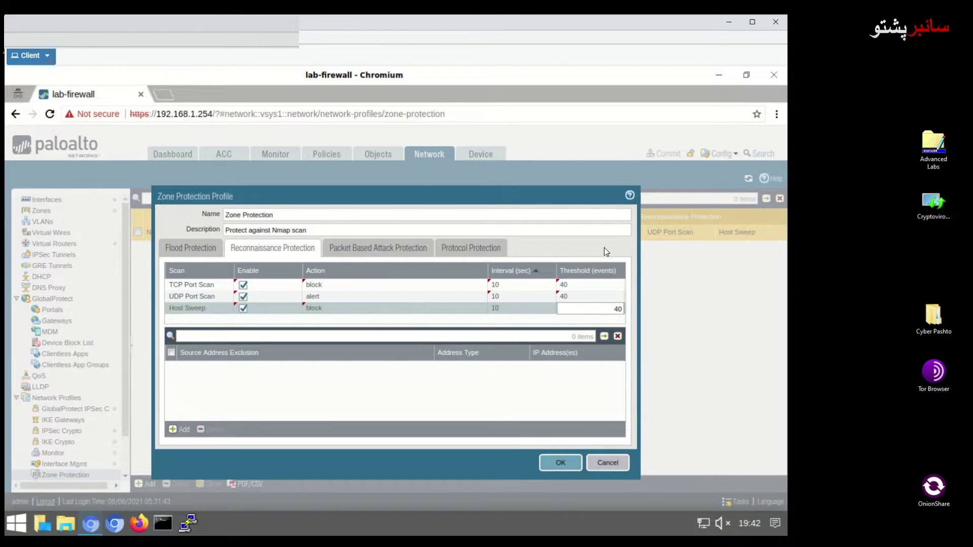
click(541, 397)
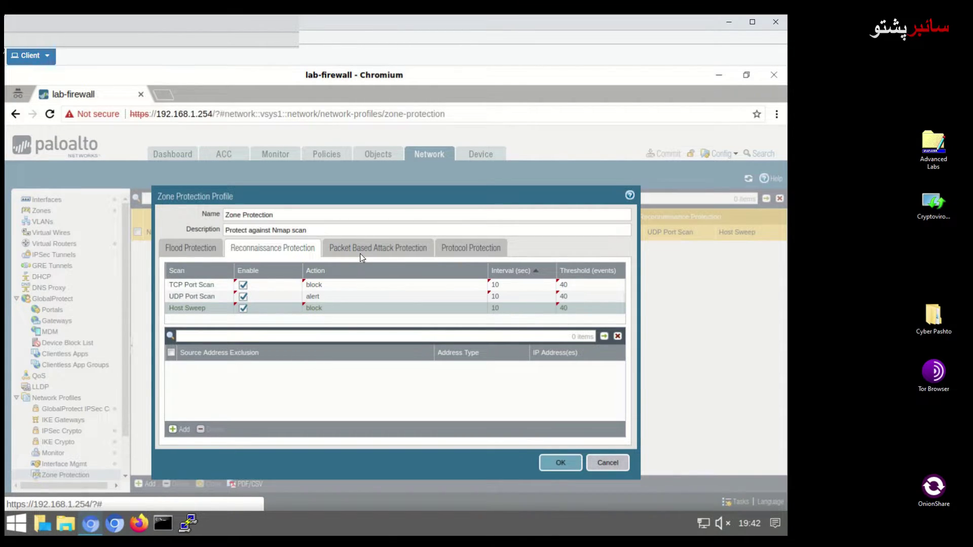
Step: Enable IP drop for spoofed IP addresses, fragmented traffic, strict source routing and loose source routing, and save the profile
click(385, 253)
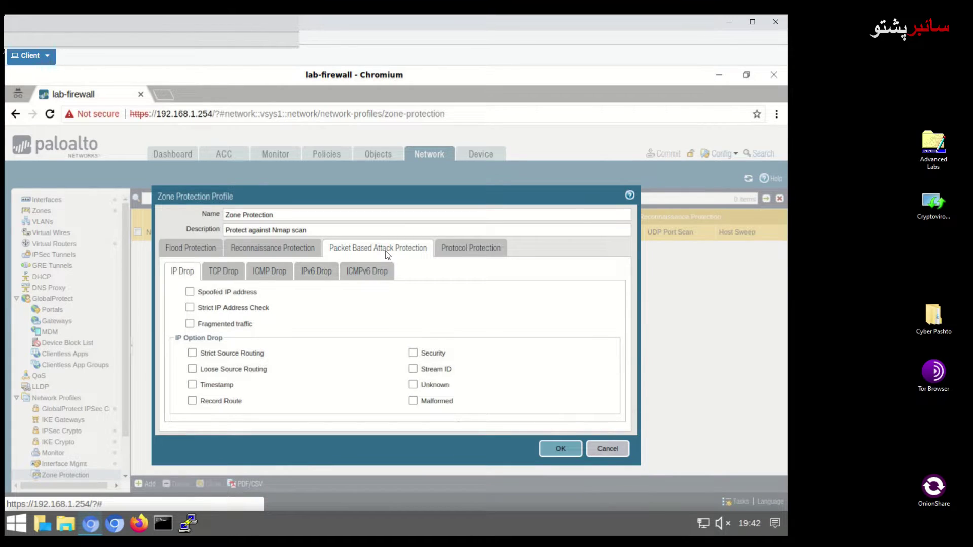
click(192, 292)
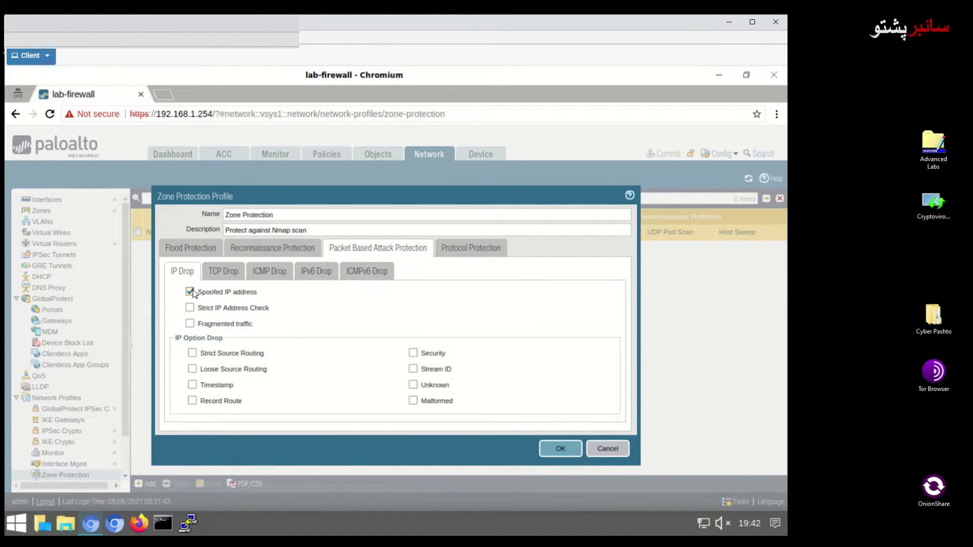
click(190, 324)
click(192, 354)
click(192, 370)
click(558, 448)
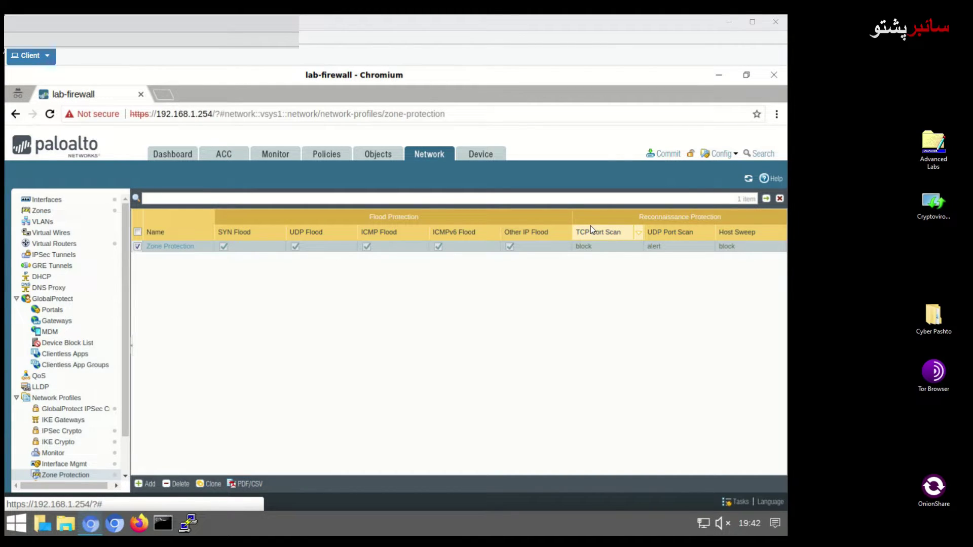
Step: Commit all changes to the firewall's running configuration and dismiss the commit status
click(663, 155)
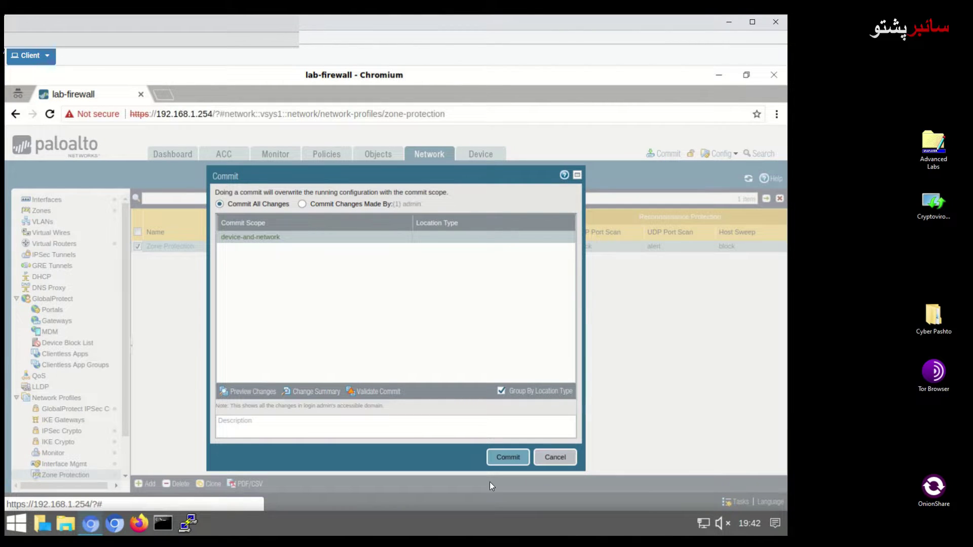
click(514, 458)
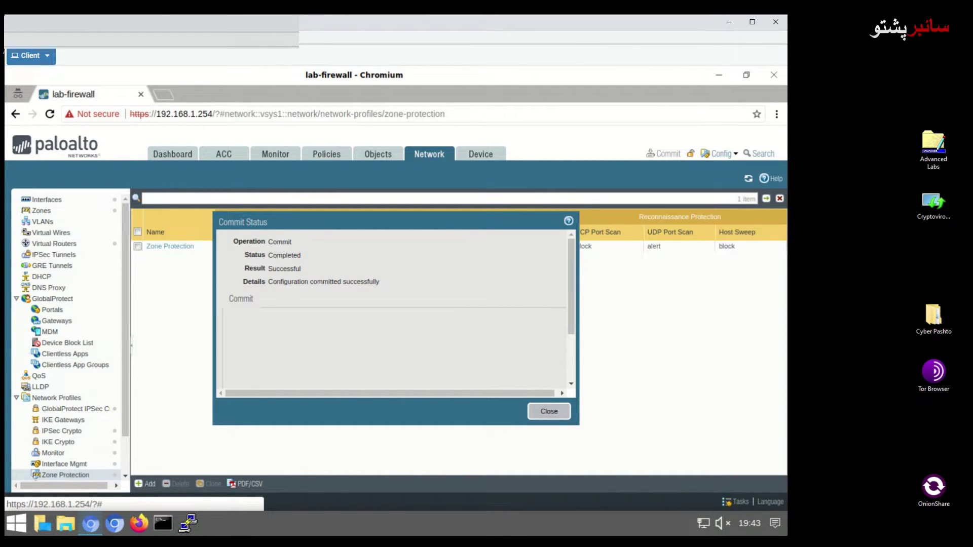
click(549, 412)
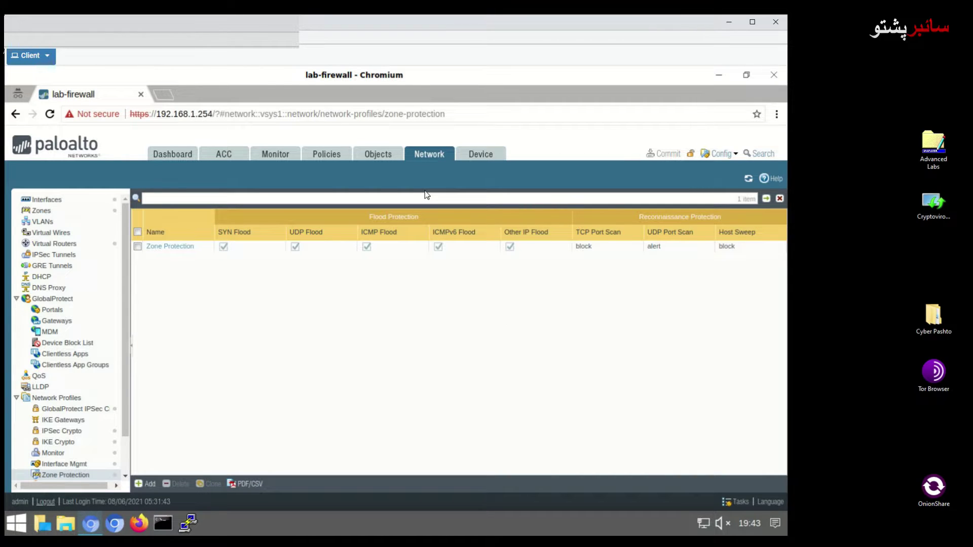
Step: Assign the Zone Protection profile to the inside security zone and save the zone
click(44, 212)
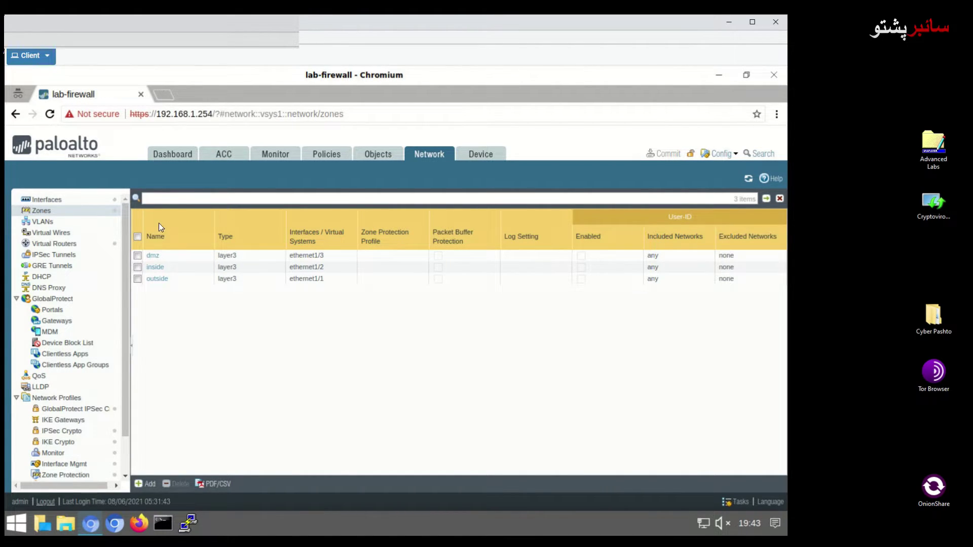
click(154, 267)
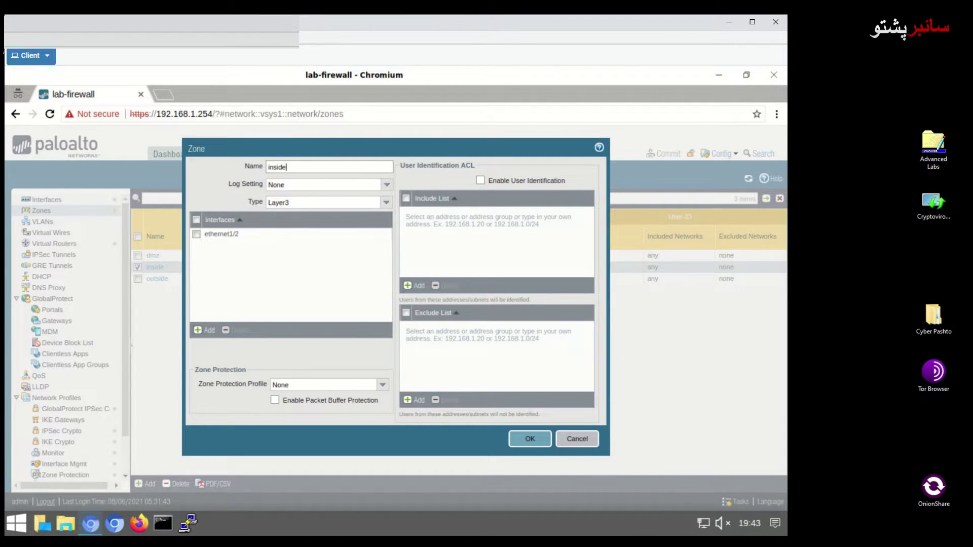
click(381, 386)
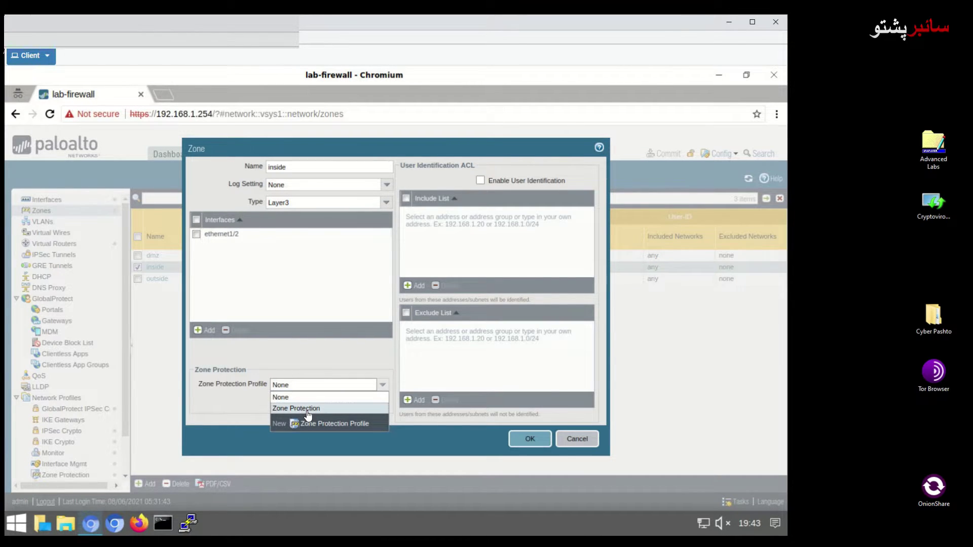
click(304, 405)
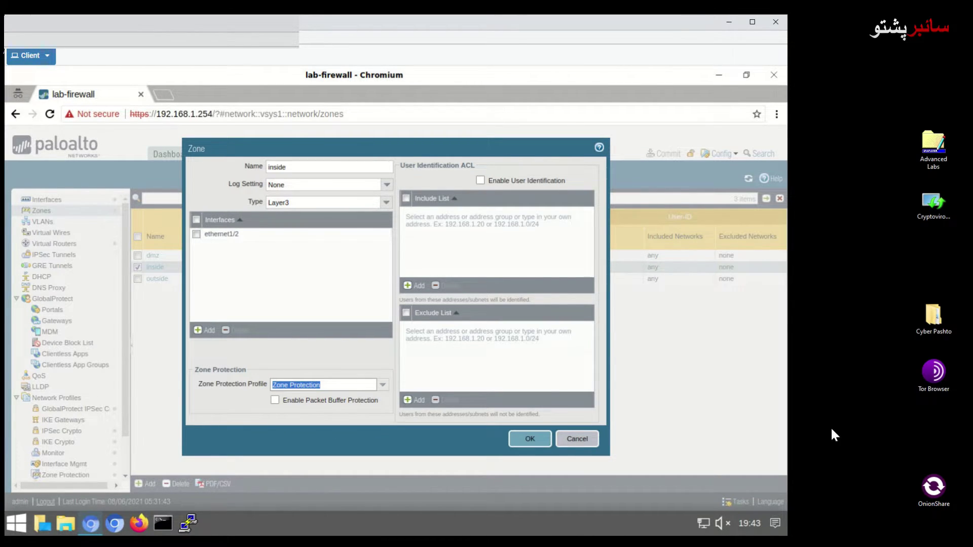
click(529, 438)
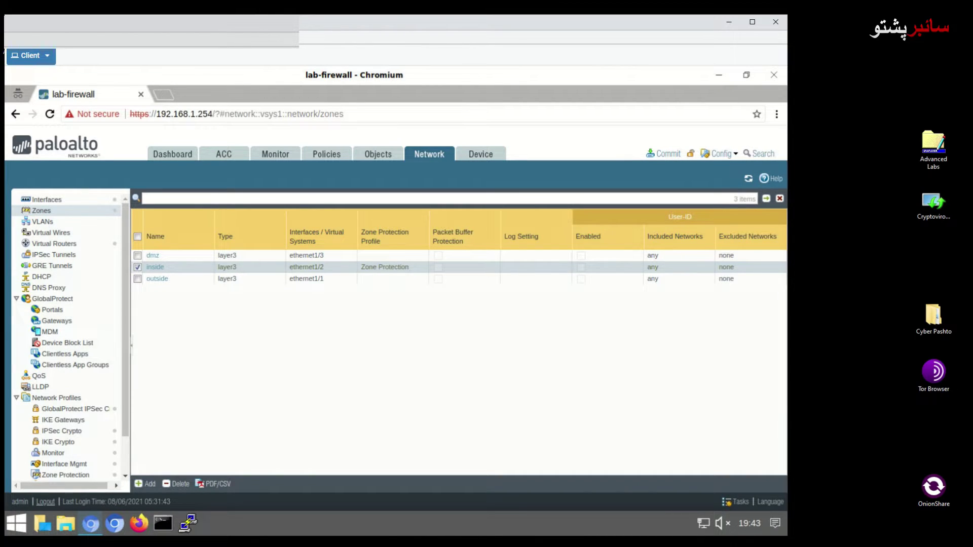
Step: Assign the Zone Protection profile to the outside security zone and save the zone
click(158, 280)
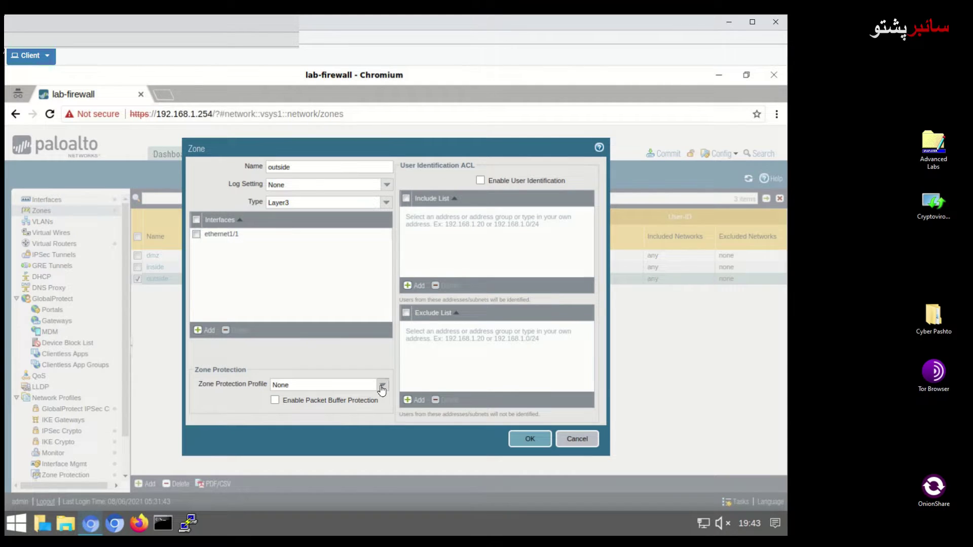
click(382, 388)
click(309, 403)
click(528, 442)
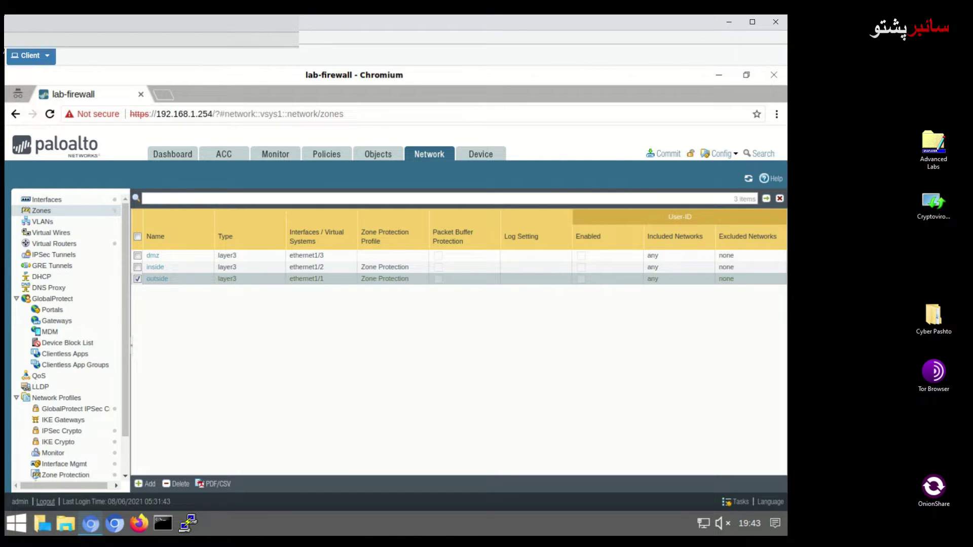
Step: Assign the Zone Protection profile to the dmz security zone and save the zone
click(153, 256)
click(330, 385)
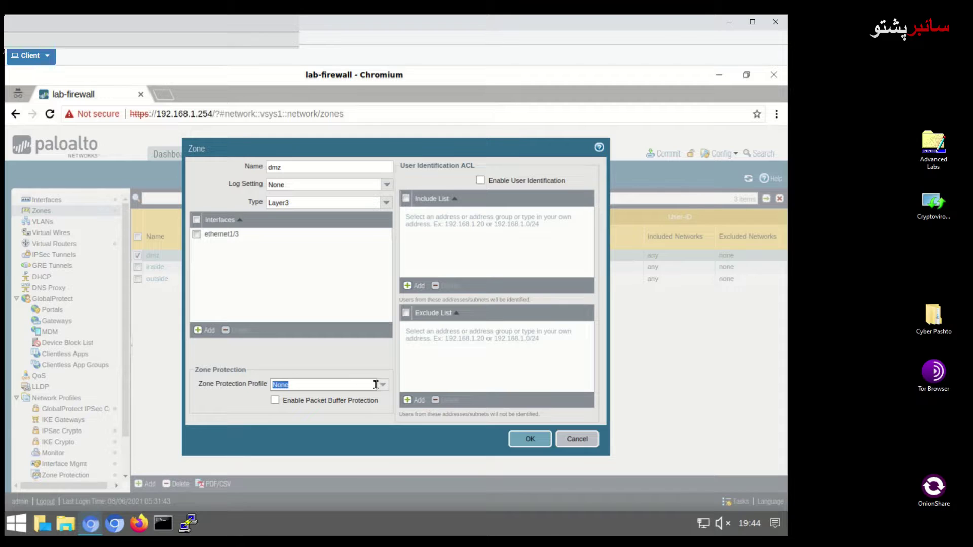
click(383, 388)
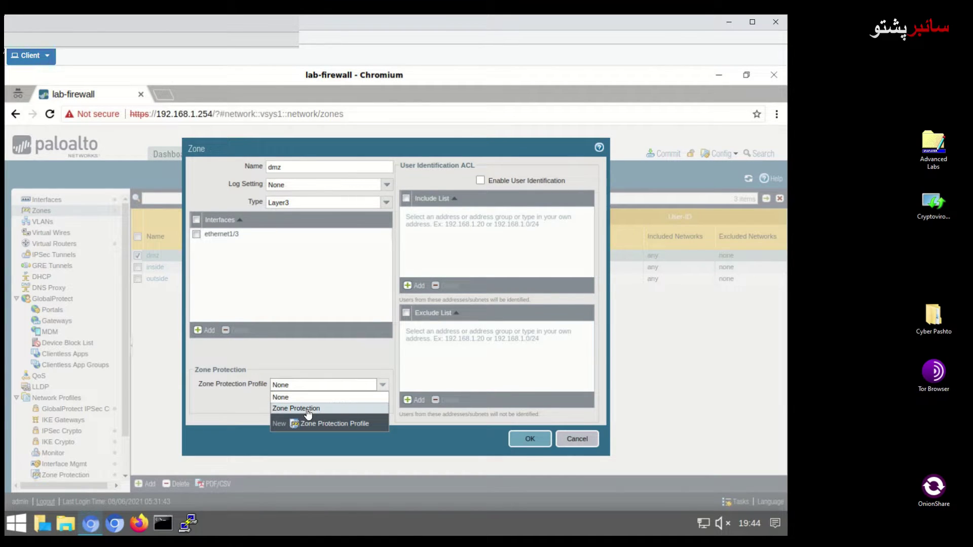
key(Return)
click(529, 438)
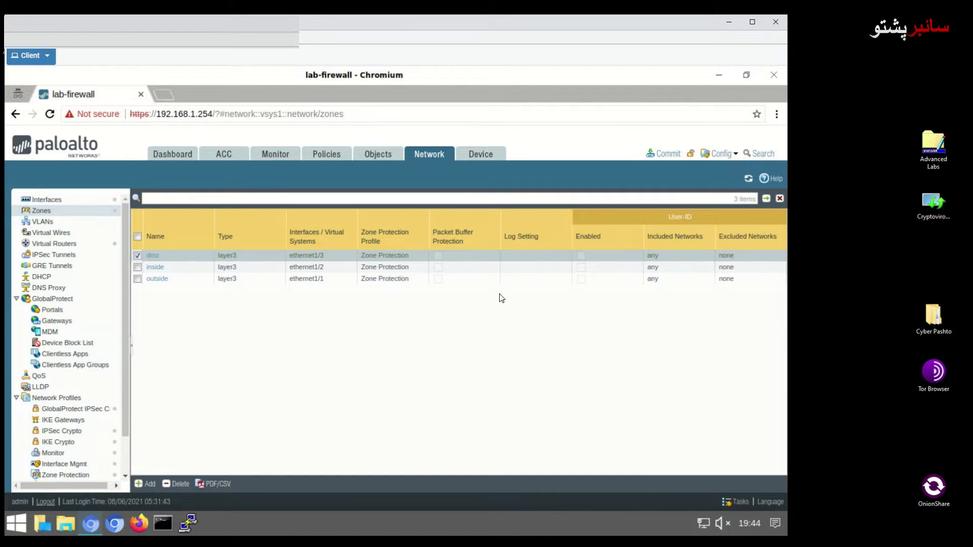
Step: Commit all zone changes to the running configuration and dismiss the commit status
click(664, 153)
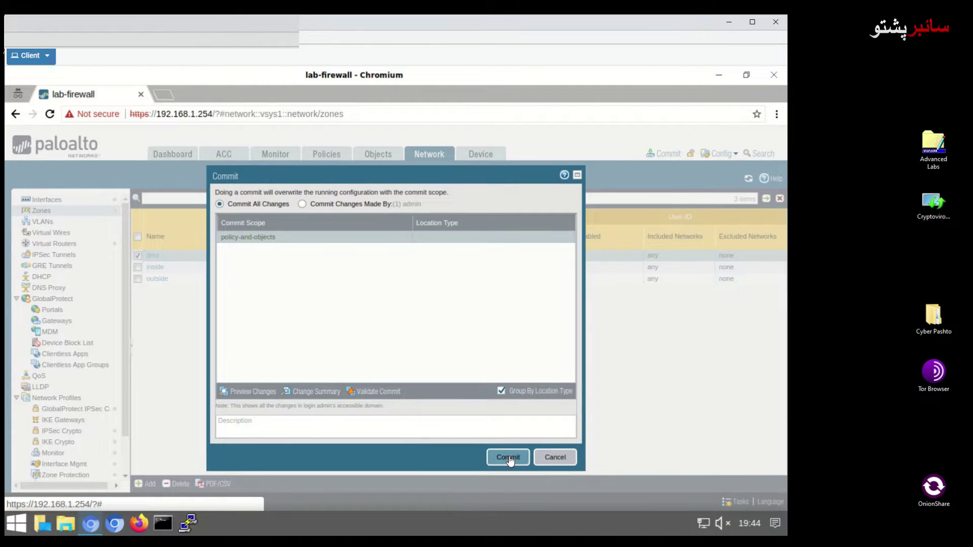
click(509, 457)
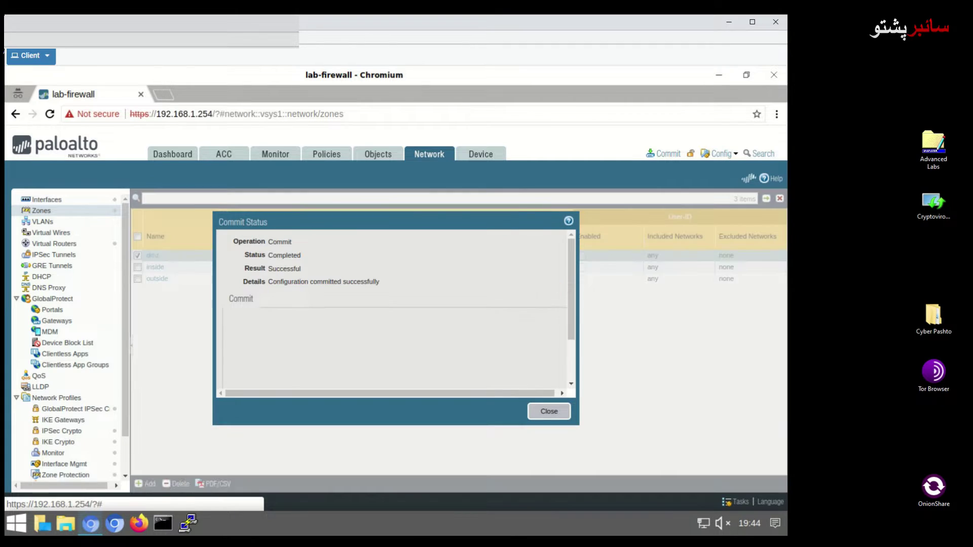
click(549, 411)
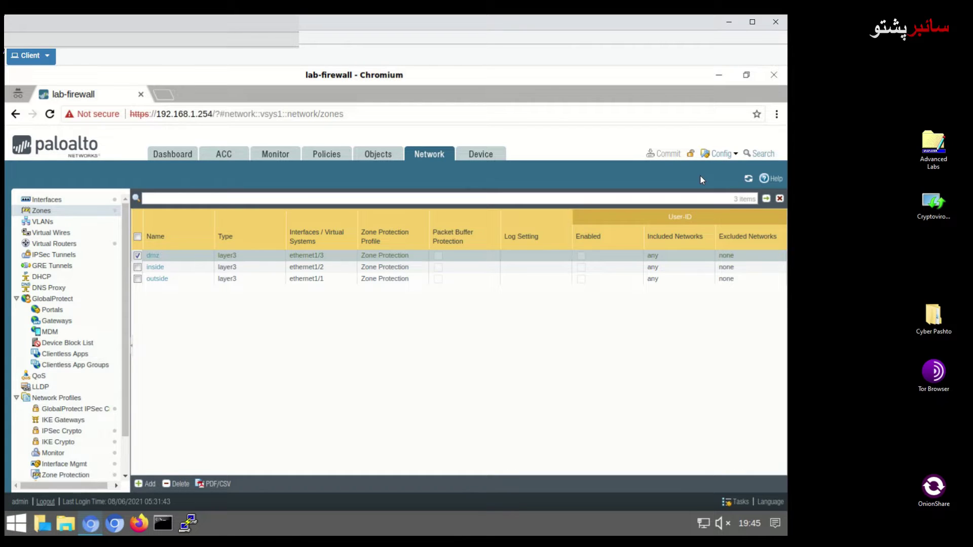
Step: Minimize the browser, launch Zenmap from the desktop by entering the sudo password, and move its window clear of the terminal
click(718, 76)
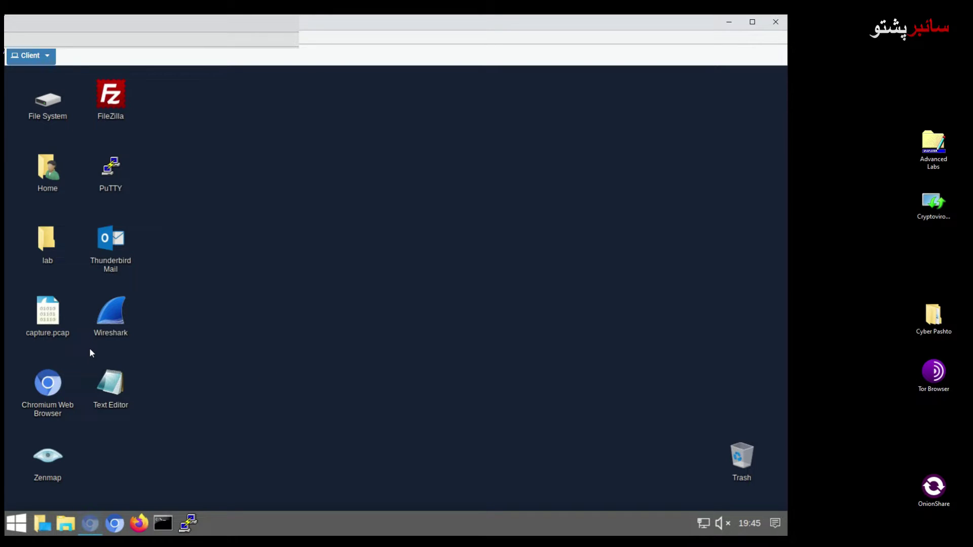
double_click(56, 465)
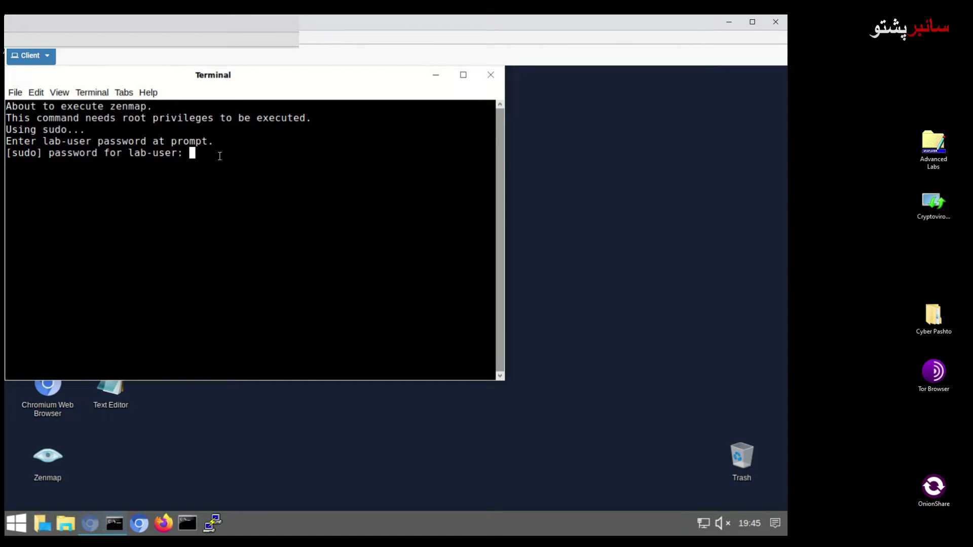
text(*********)
key(Return)
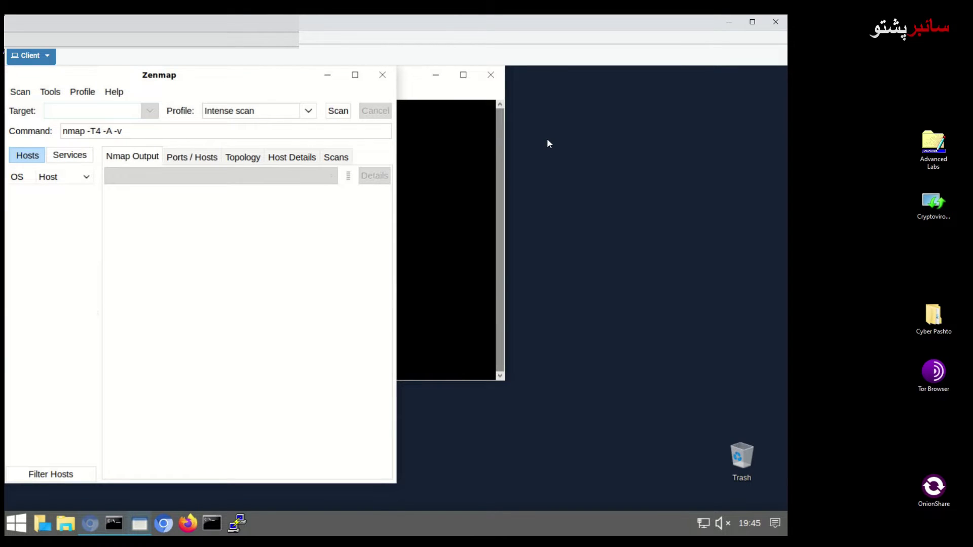
drag(266, 76, 460, 75)
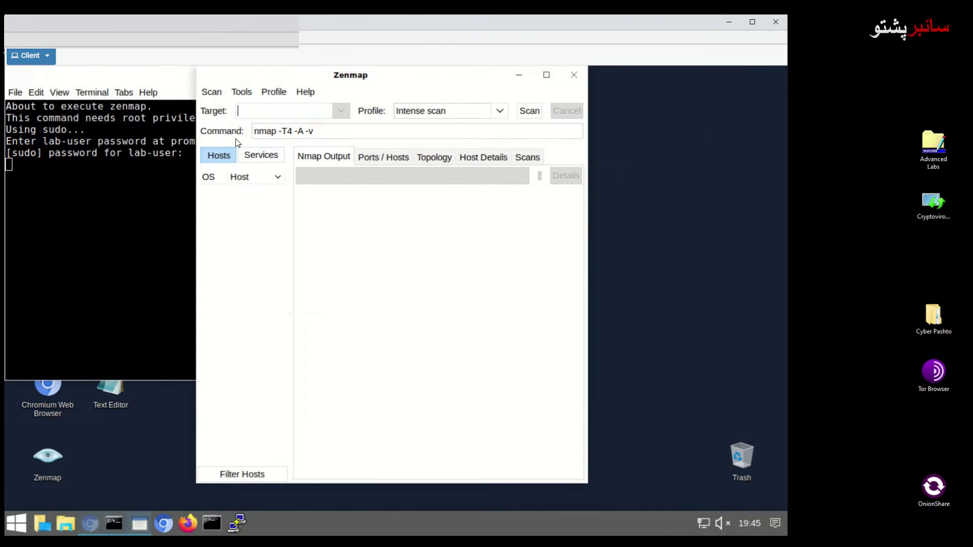
Step: Start a Zenmap scan of target 192.168.50.10 with the "Intense scan, all TCP ports" profile
text(192.168.50.10)
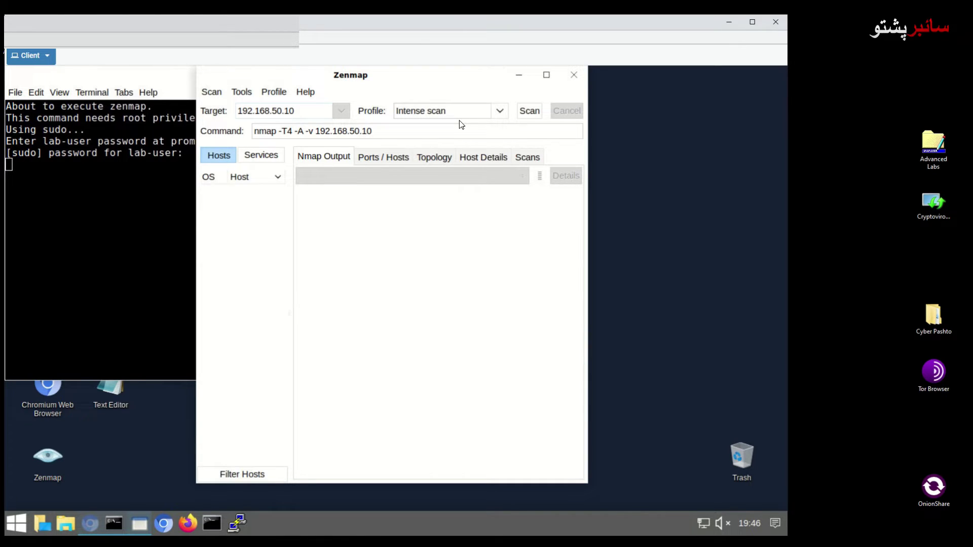
click(498, 111)
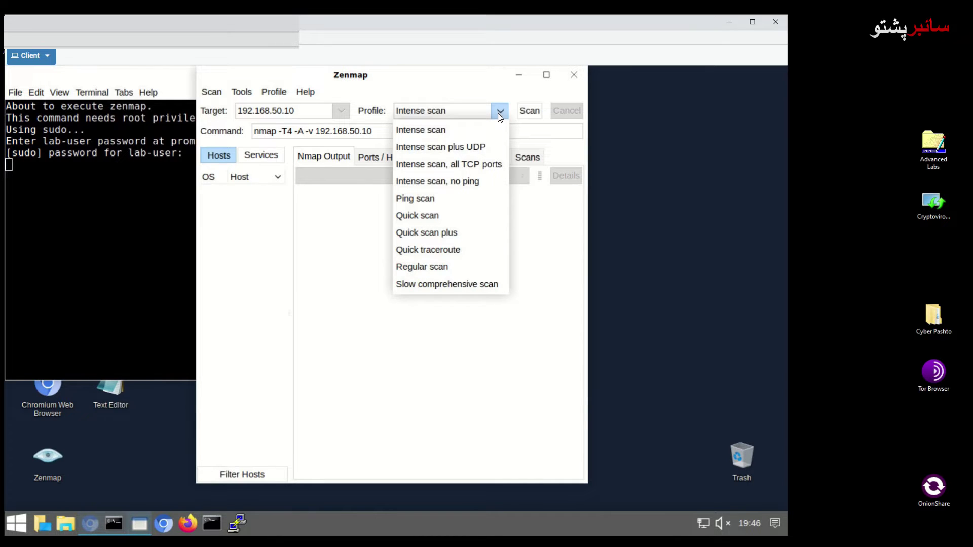
click(480, 165)
drag(588, 153, 658, 154)
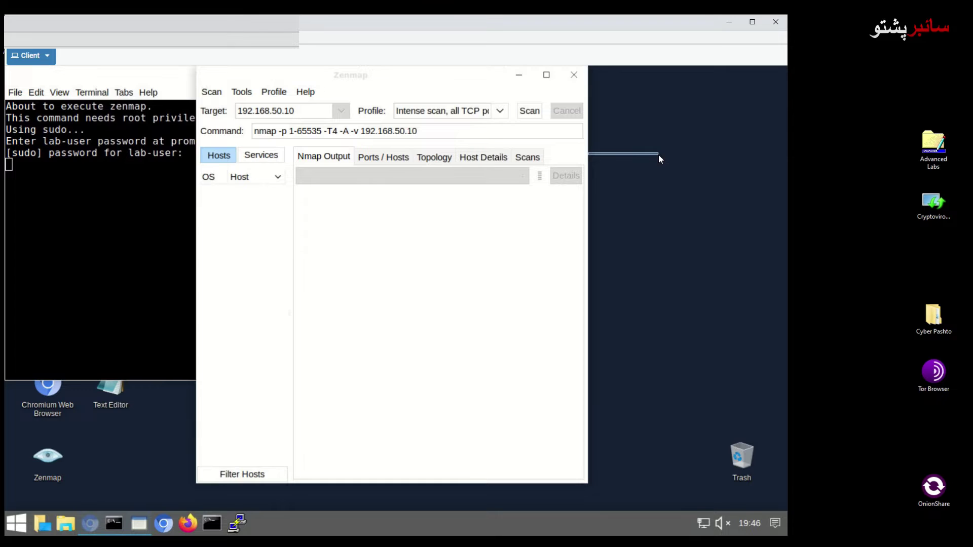
click(585, 155)
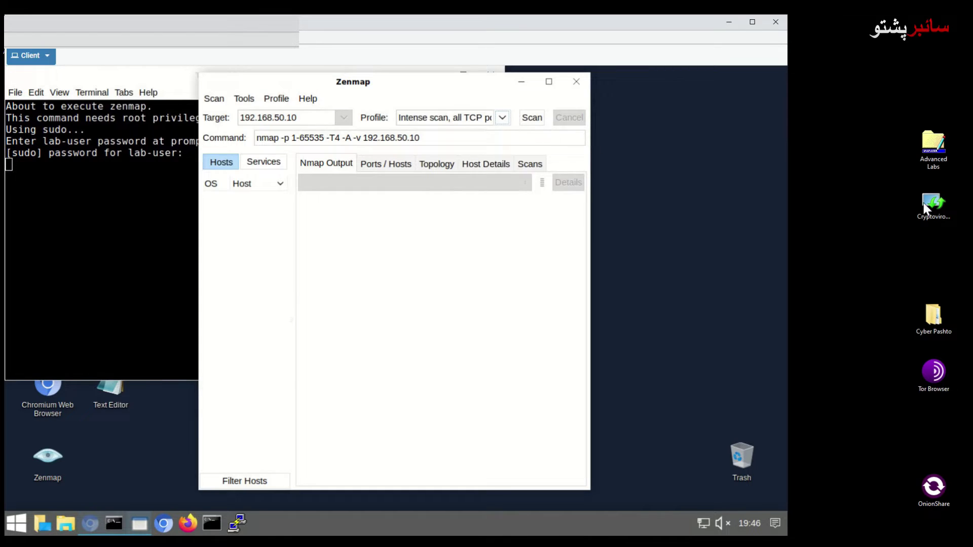
click(532, 121)
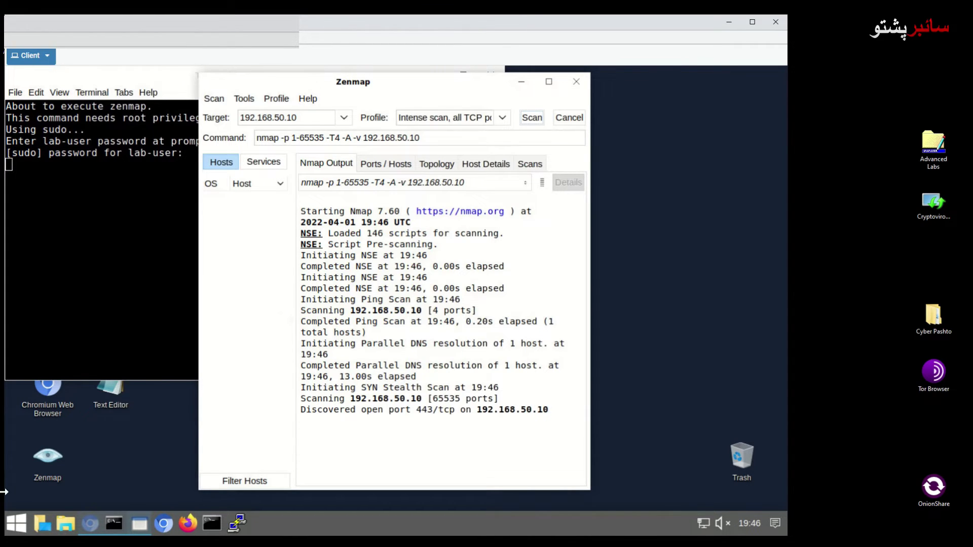
Step: Switch back to the firewall in Chromium, open the Threat log and refresh it to check for scan entries
click(92, 523)
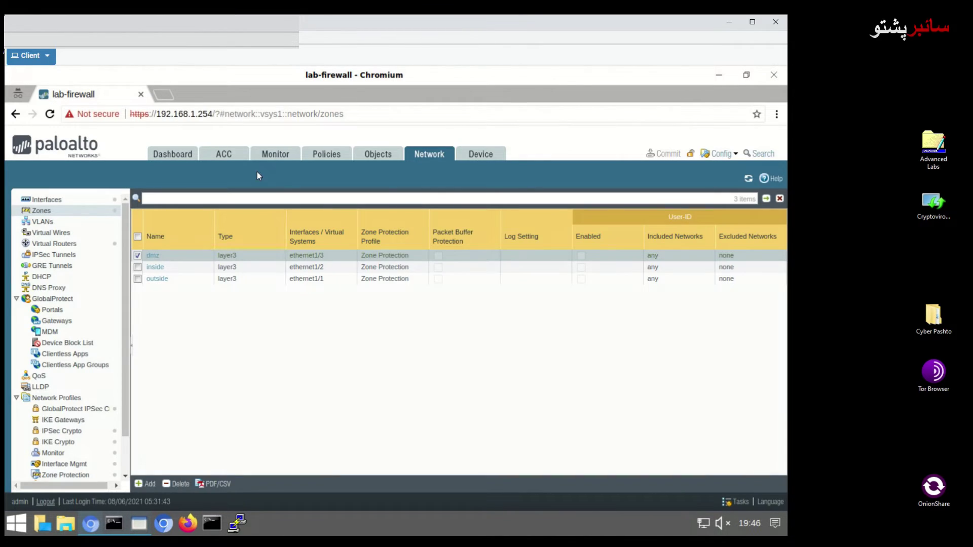
click(276, 158)
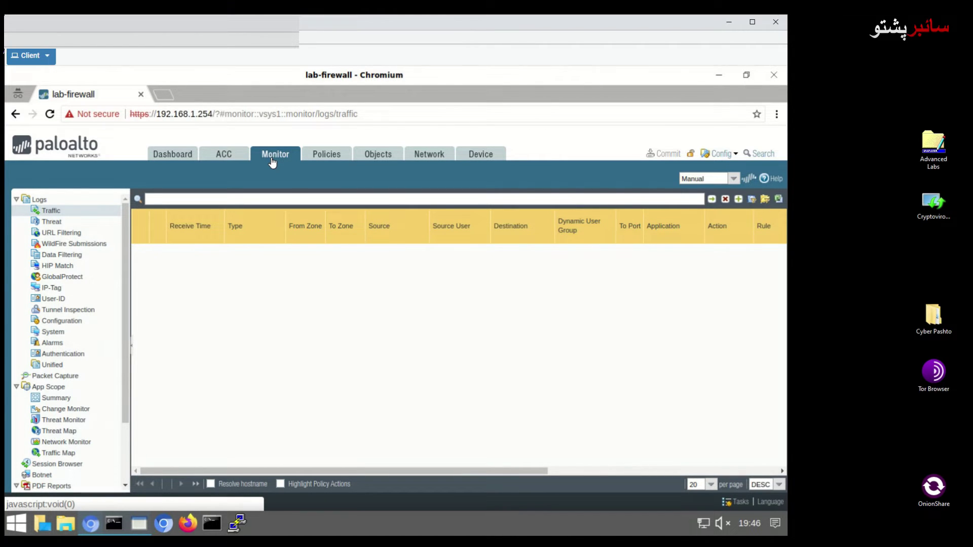
click(57, 222)
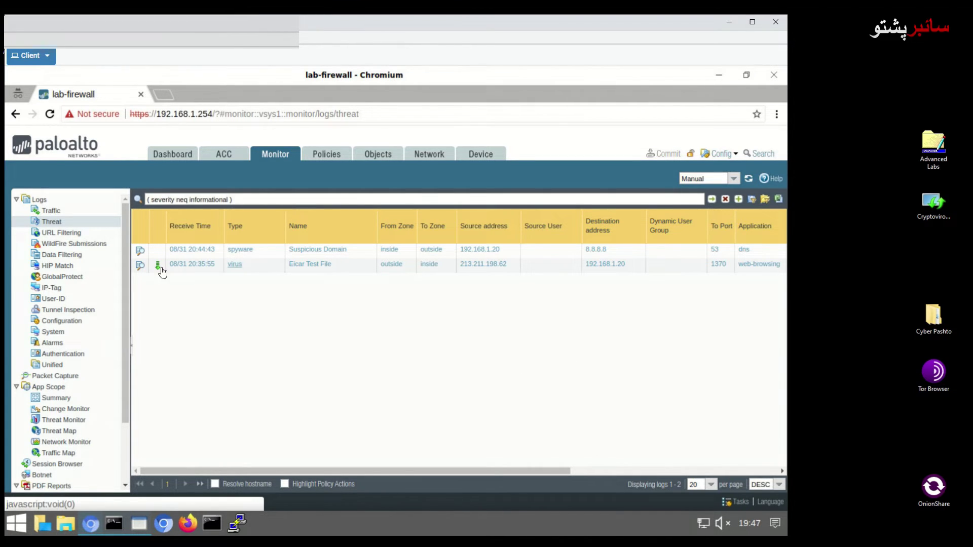
click(748, 178)
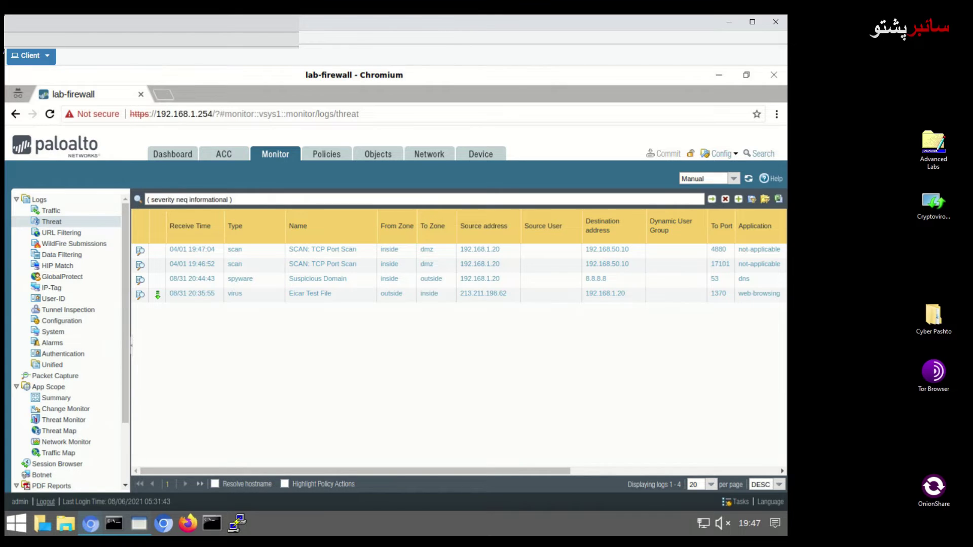
click(749, 179)
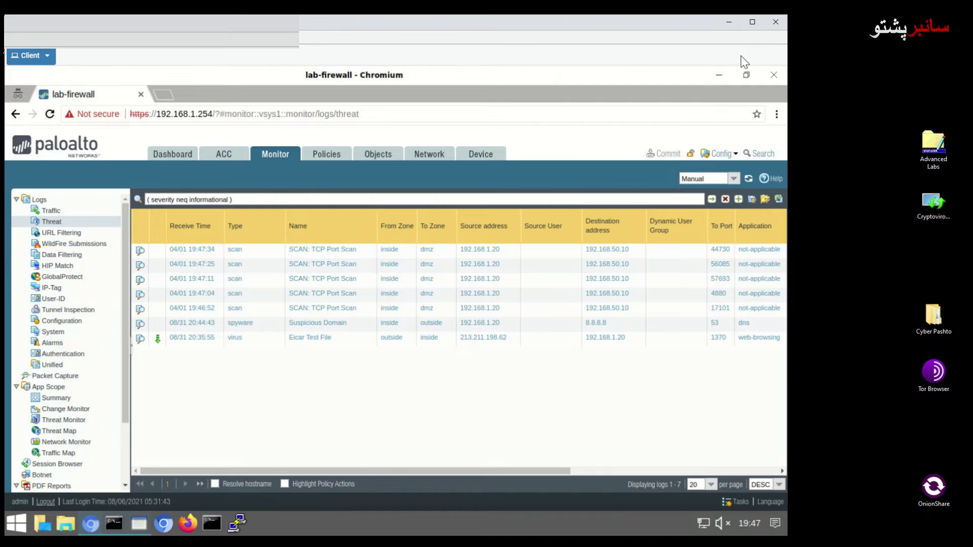
Step: Examine the running scan's Nmap output in Zenmap and return to the firewall's Threat log
click(718, 75)
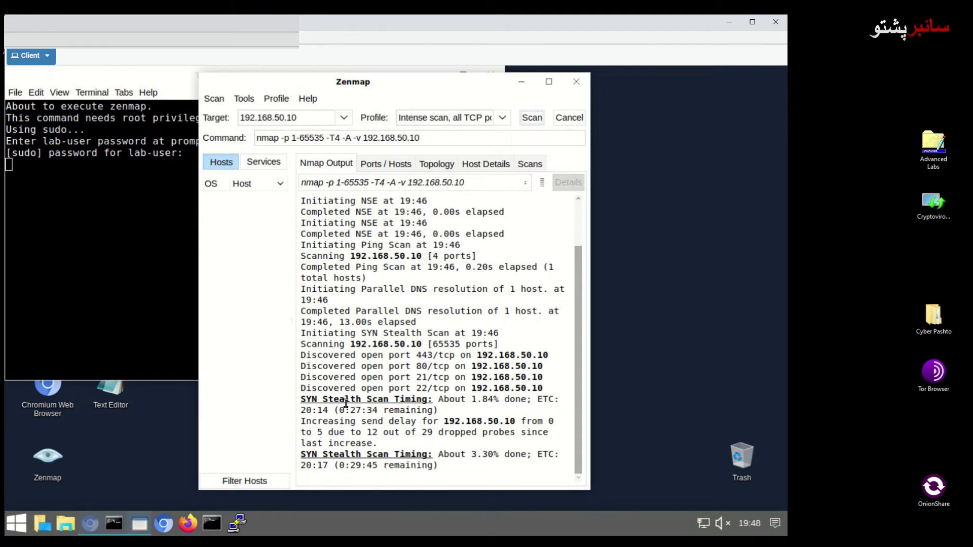
scroll(363, 389, up, 2)
click(86, 526)
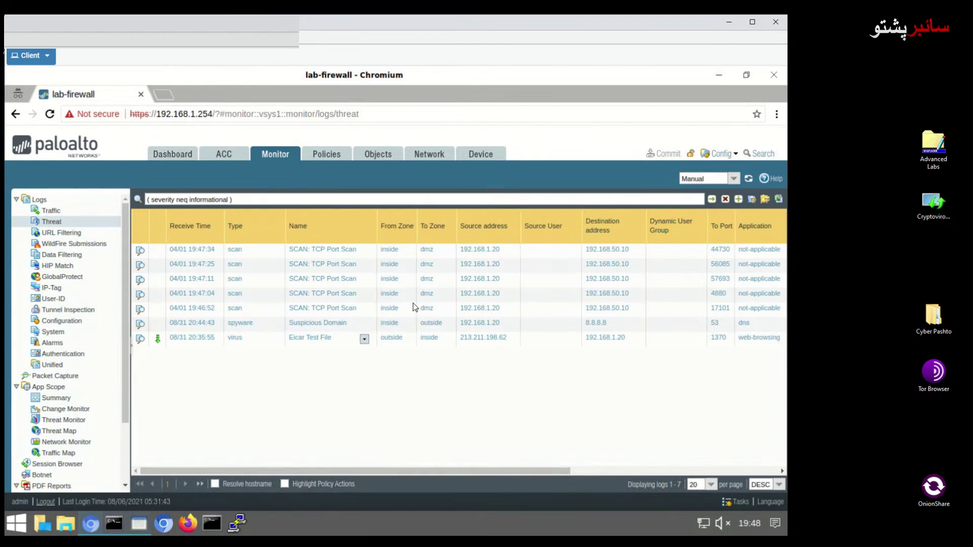
Step: Refresh the Threat log and examine the action and severity of the TCP port scan entries
click(749, 179)
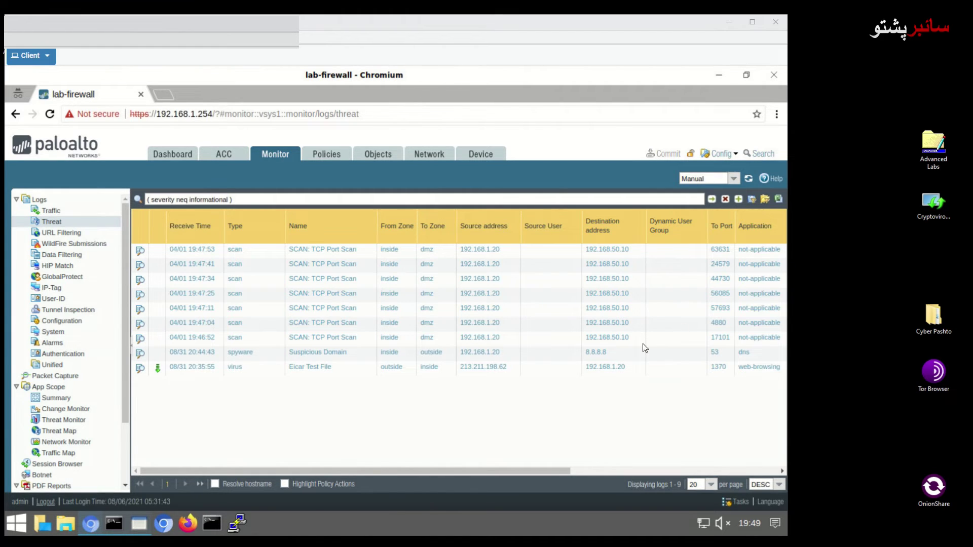
drag(488, 469, 618, 469)
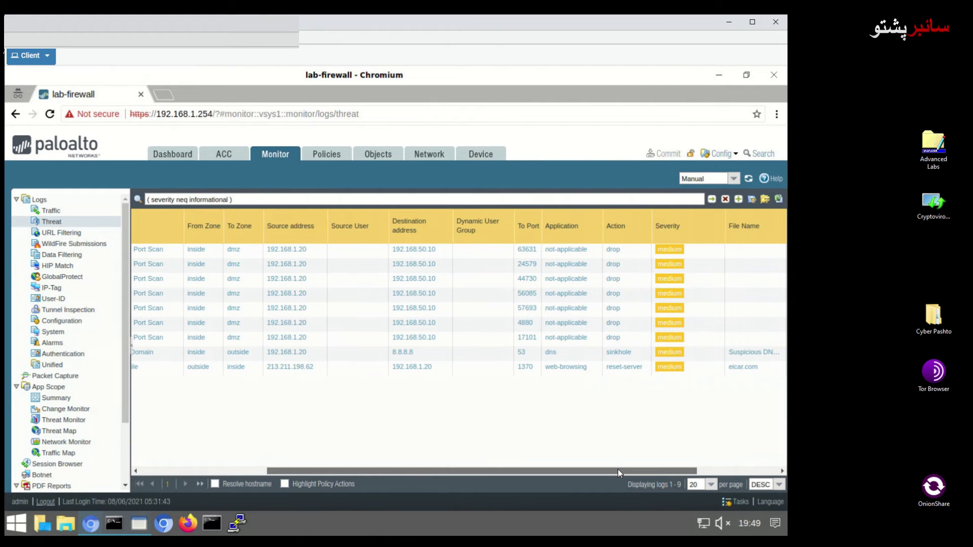
drag(618, 469, 406, 472)
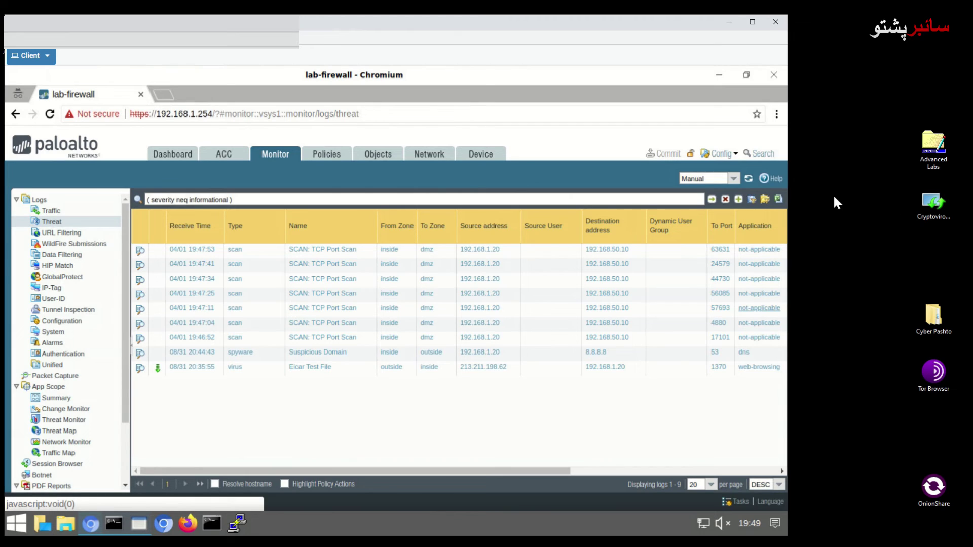
Step: Refresh the Threat log again and review the full list of latest port scan entries, including their actions and severities
click(748, 178)
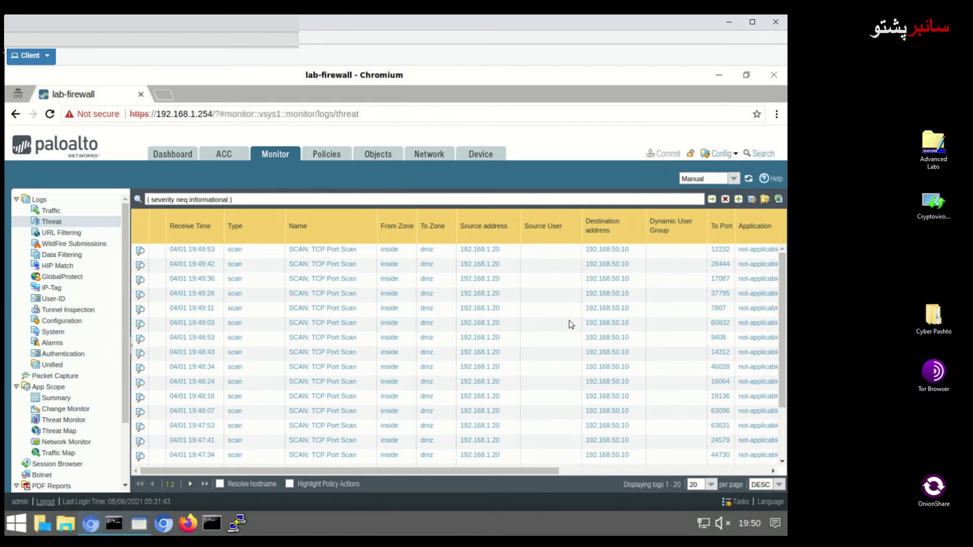
scroll(576, 345, down, 2)
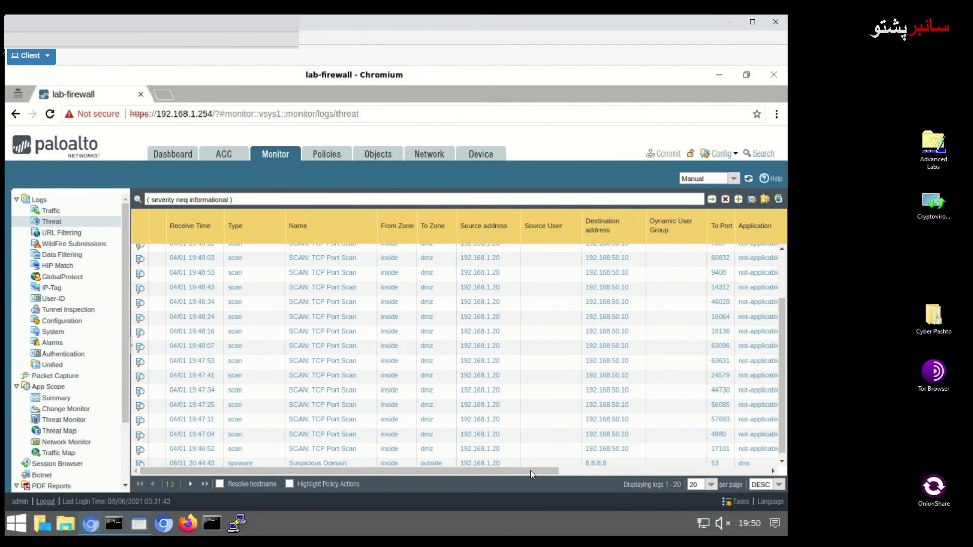
click(579, 471)
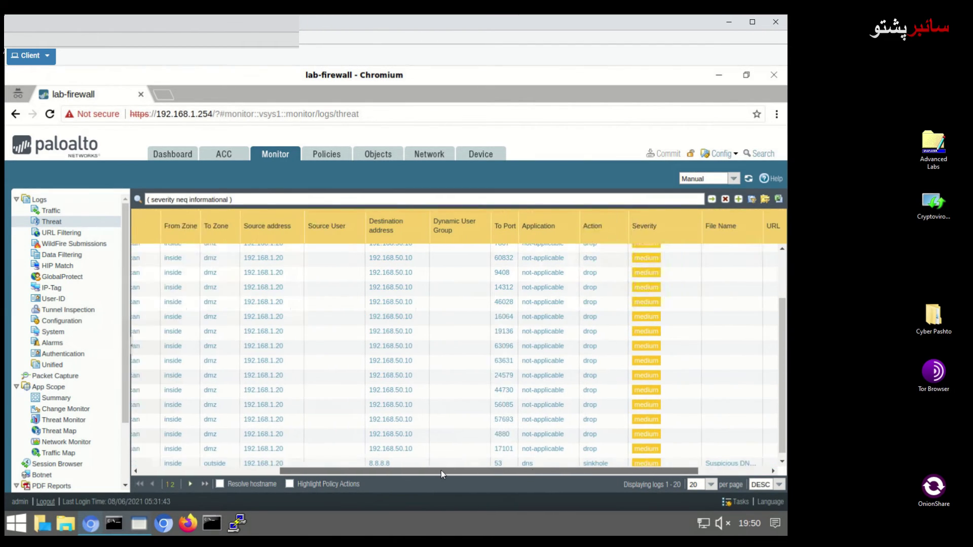
drag(441, 472, 301, 471)
scroll(175, 283, up, 2)
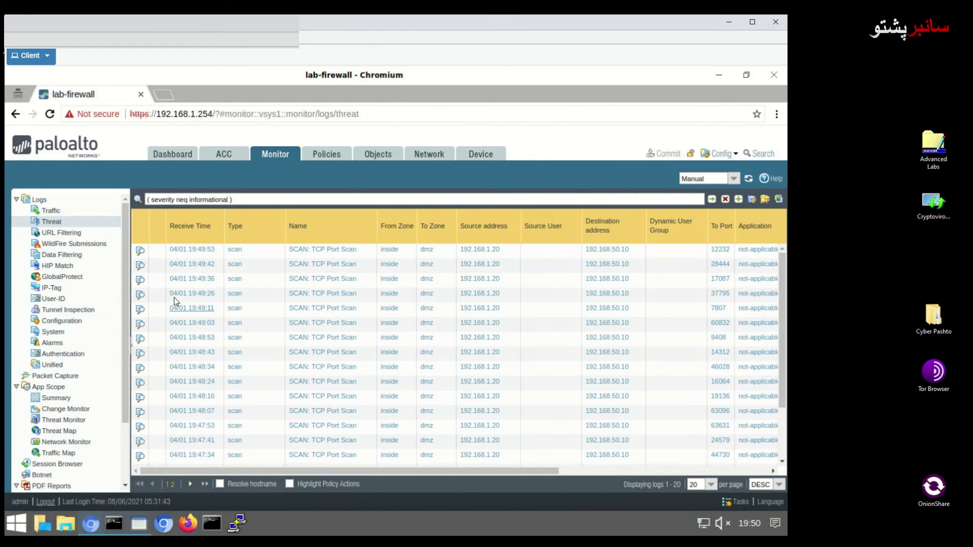
Step: Open the detailed log view of the second most recent TCP port scan entry and examine its threat details and flags
click(140, 265)
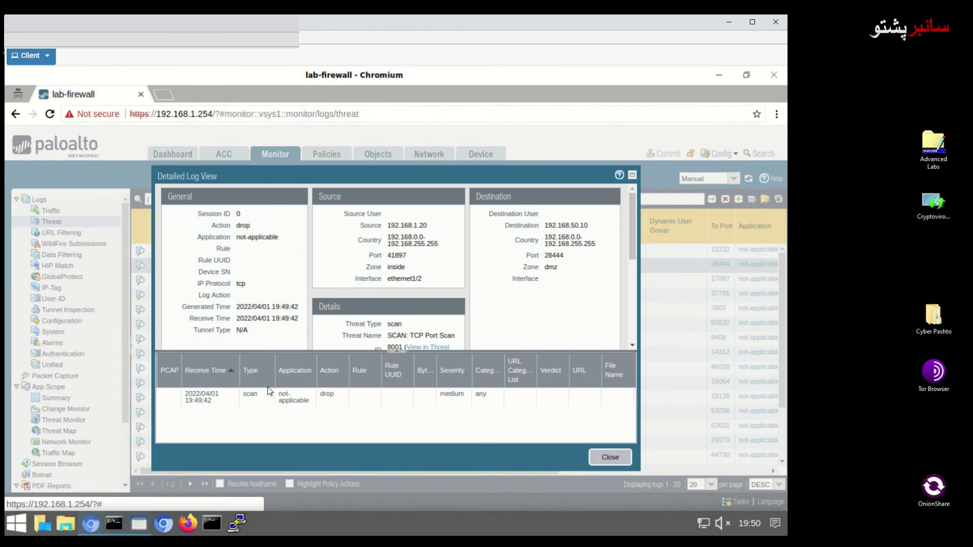
scroll(504, 319, down, 3)
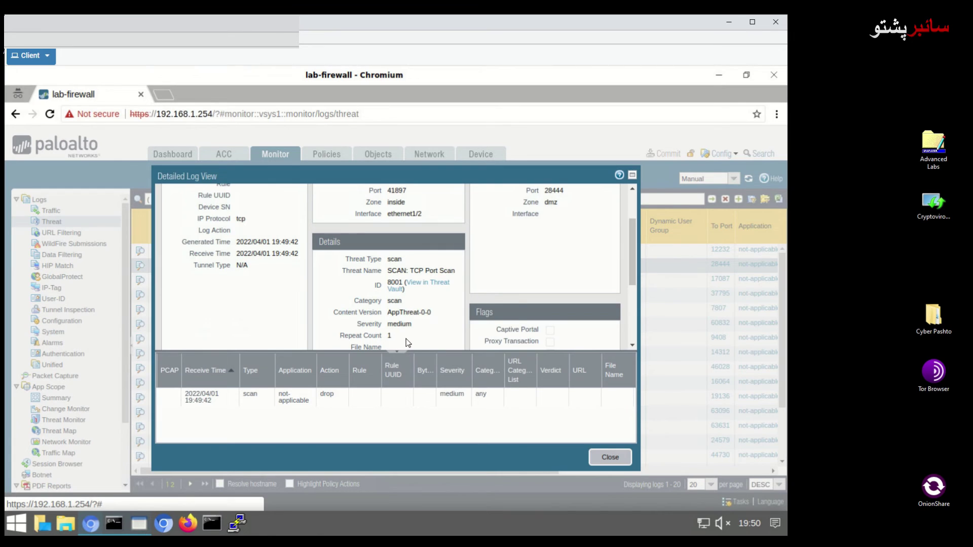
scroll(406, 338, down, 3)
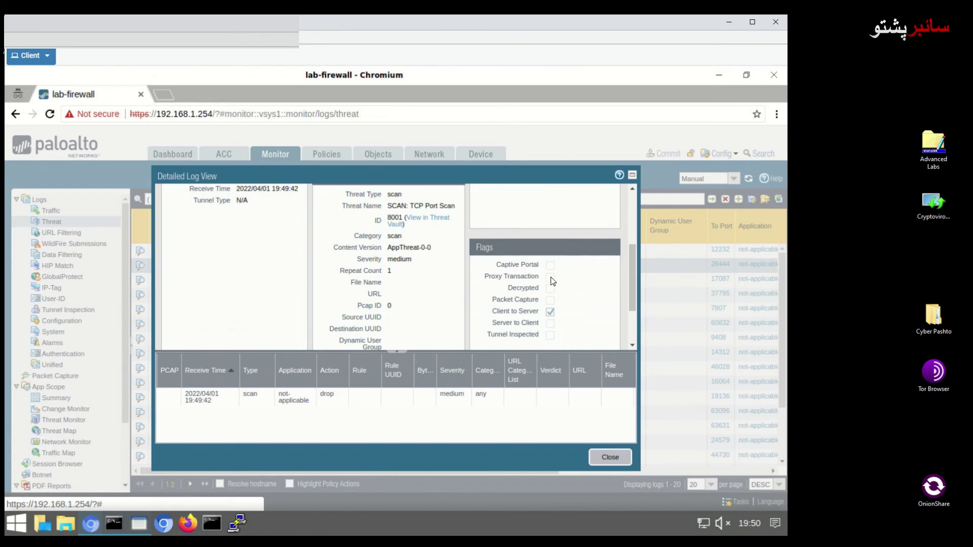